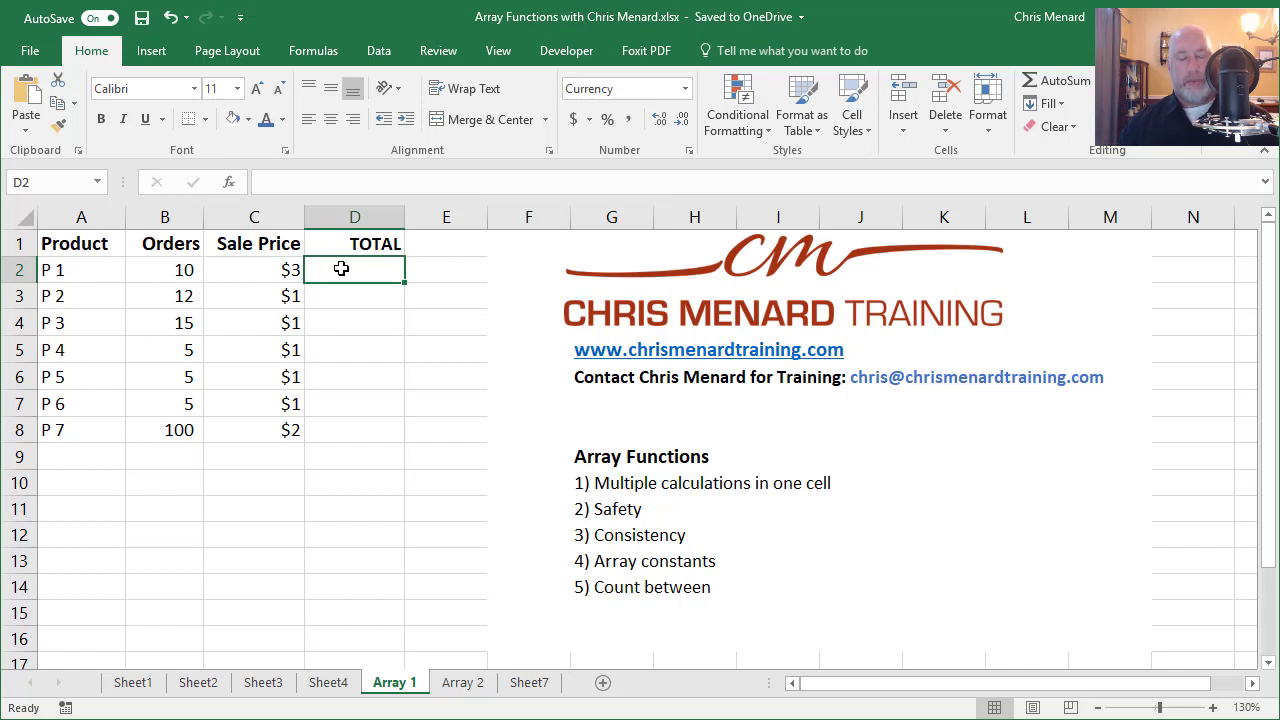
Calculate all totals in D2:D8 at once by entering the array formula =B2:B8*C2:C8
drag(341, 268, 343, 428)
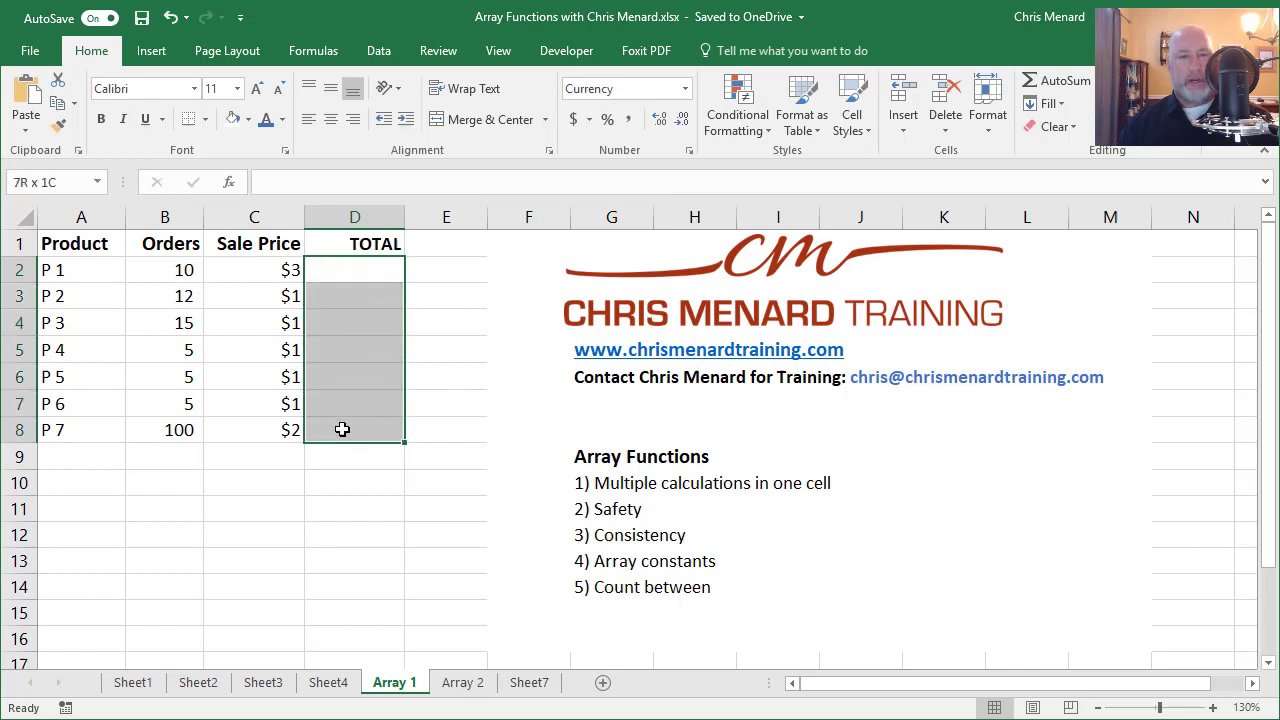
text(=)
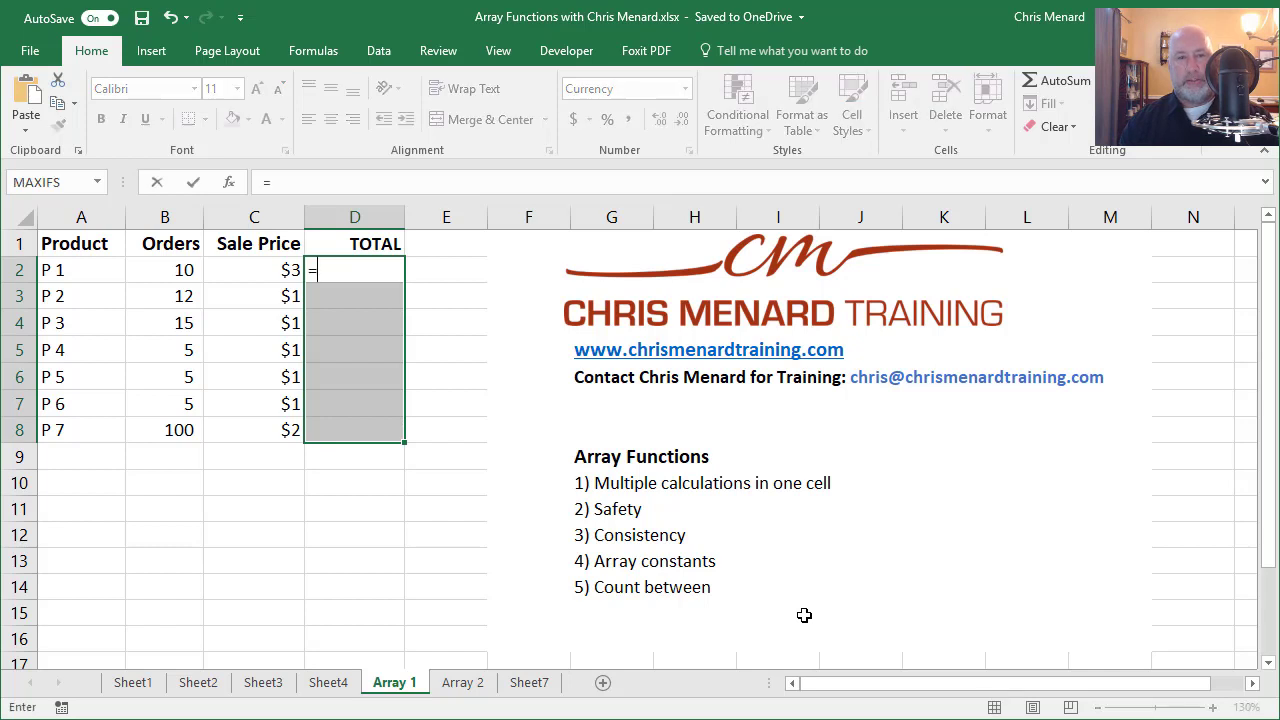
click(172, 279)
drag(175, 293, 197, 426)
text(*)
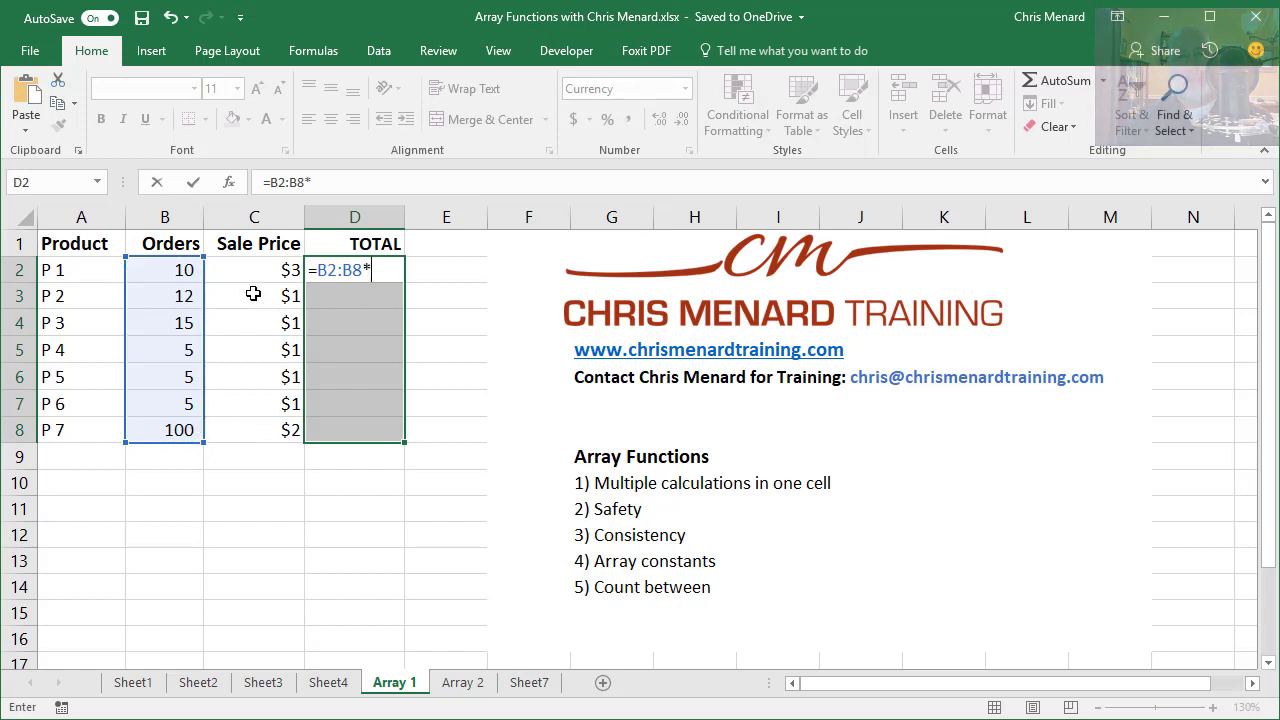
drag(253, 273, 249, 427)
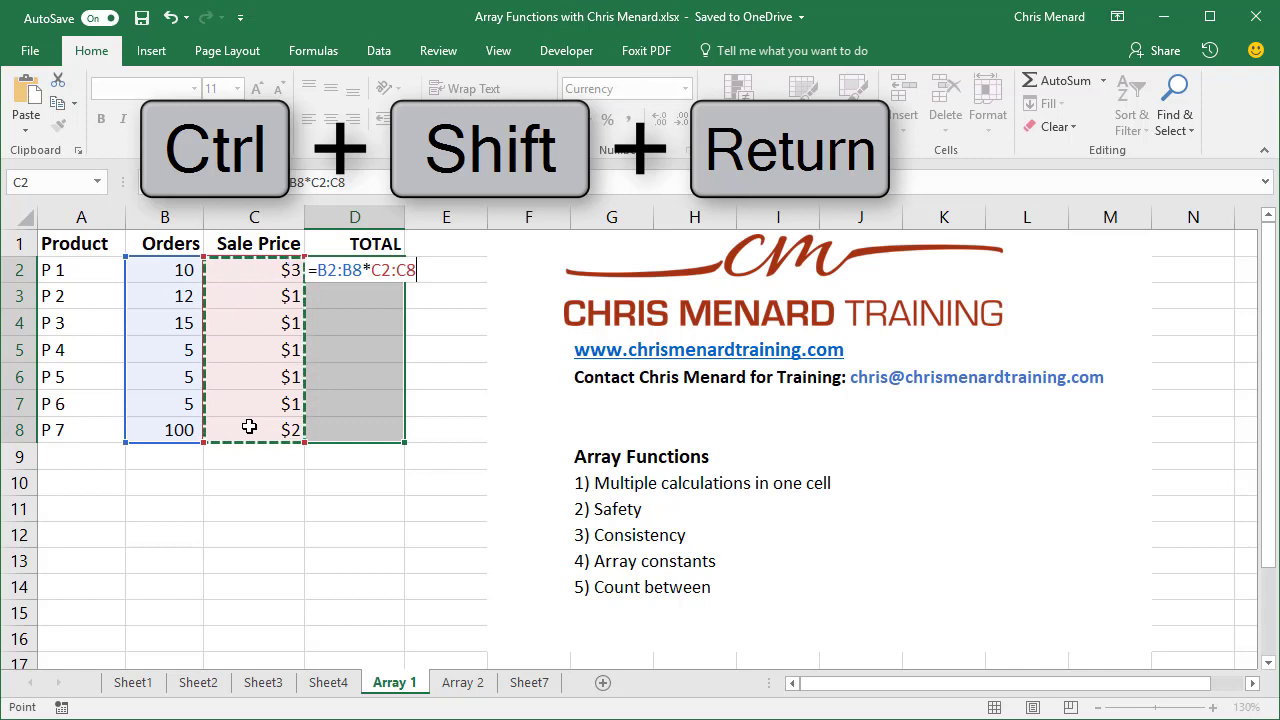
key(ctrl+shift+Return)
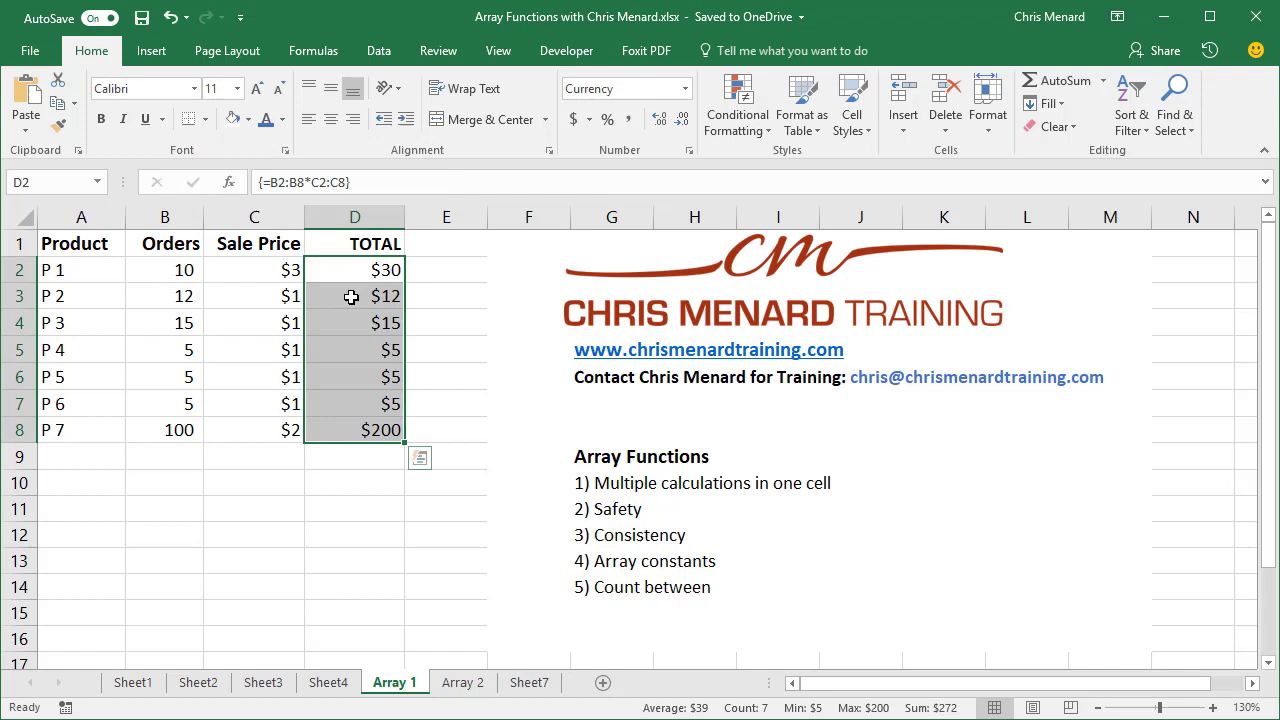
Try to delete the single cell D3 from the TOTAL column's array formula
click(354, 296)
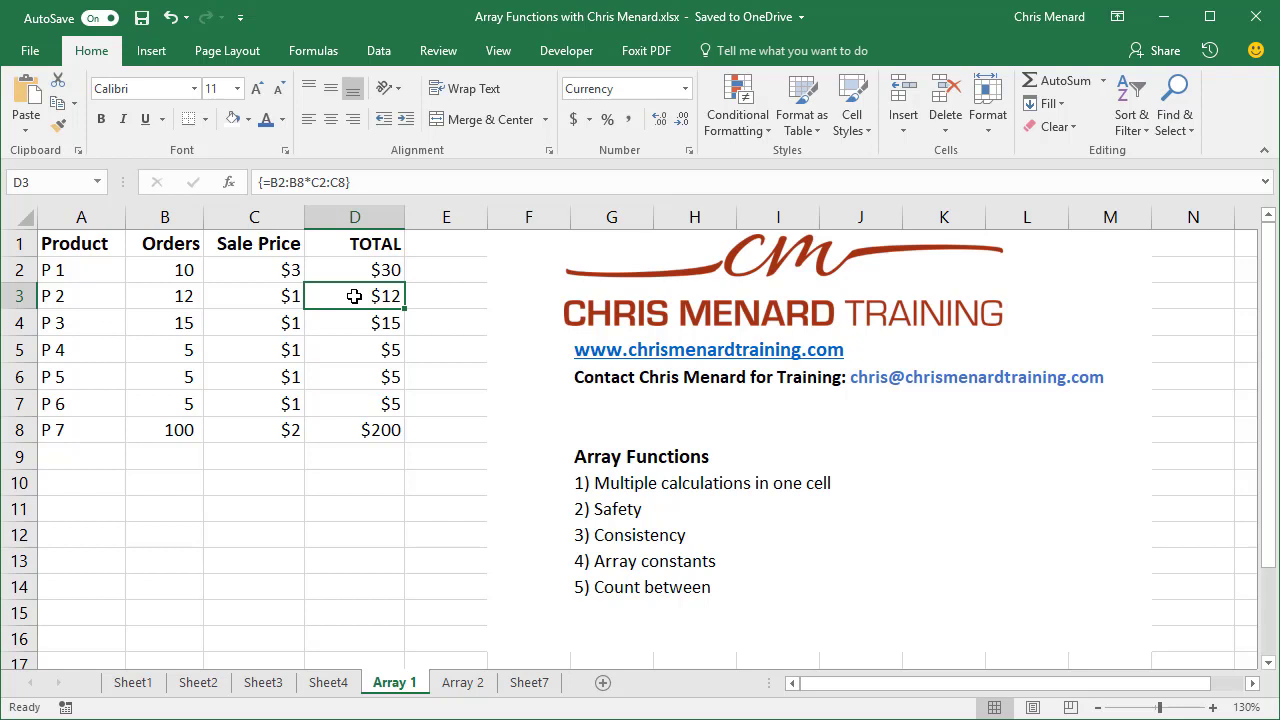
key(Delete)
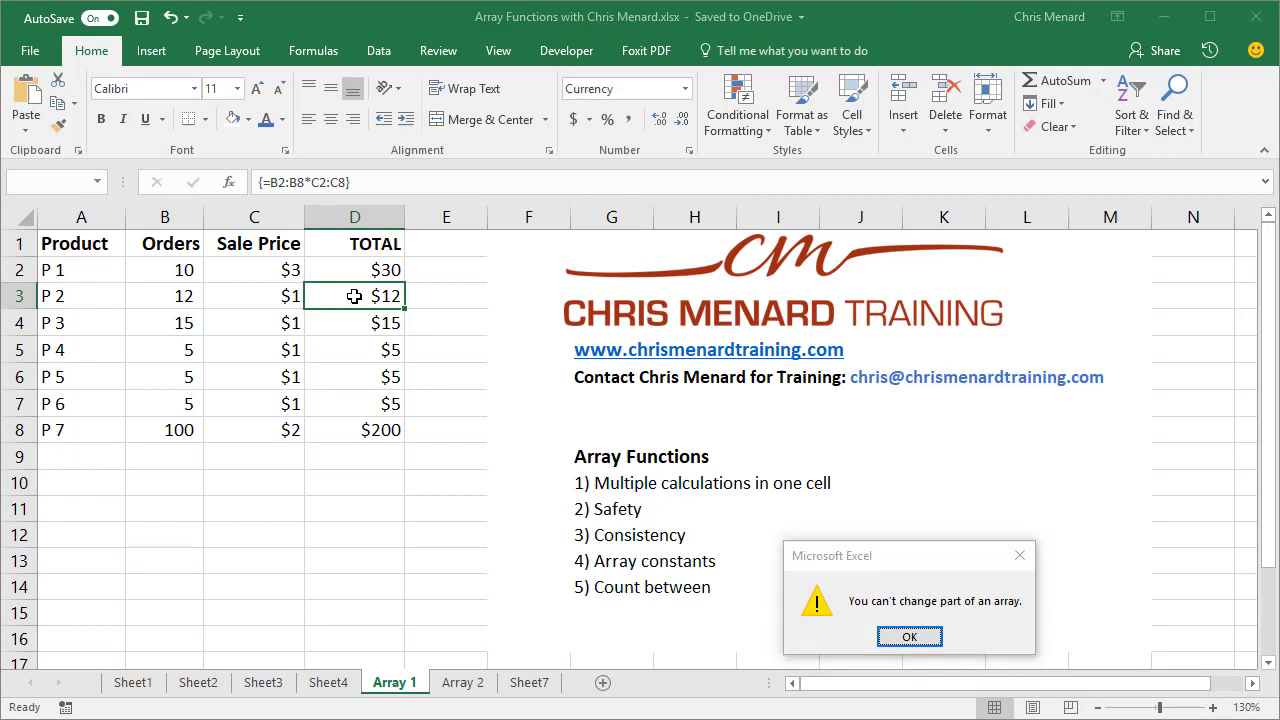
key(Return)
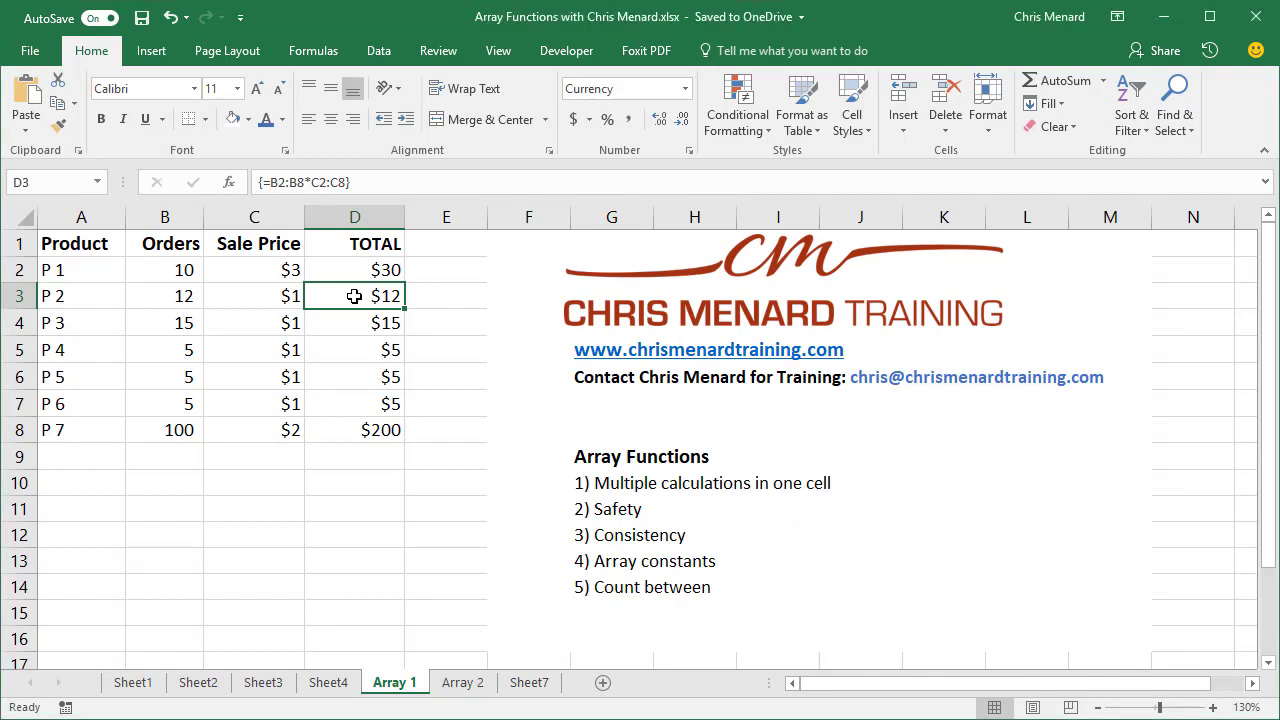
Enter the array formula =SUM(B2:B8*C2:C8) in cell C10 and compare its result with the sum of D2:D8
click(243, 484)
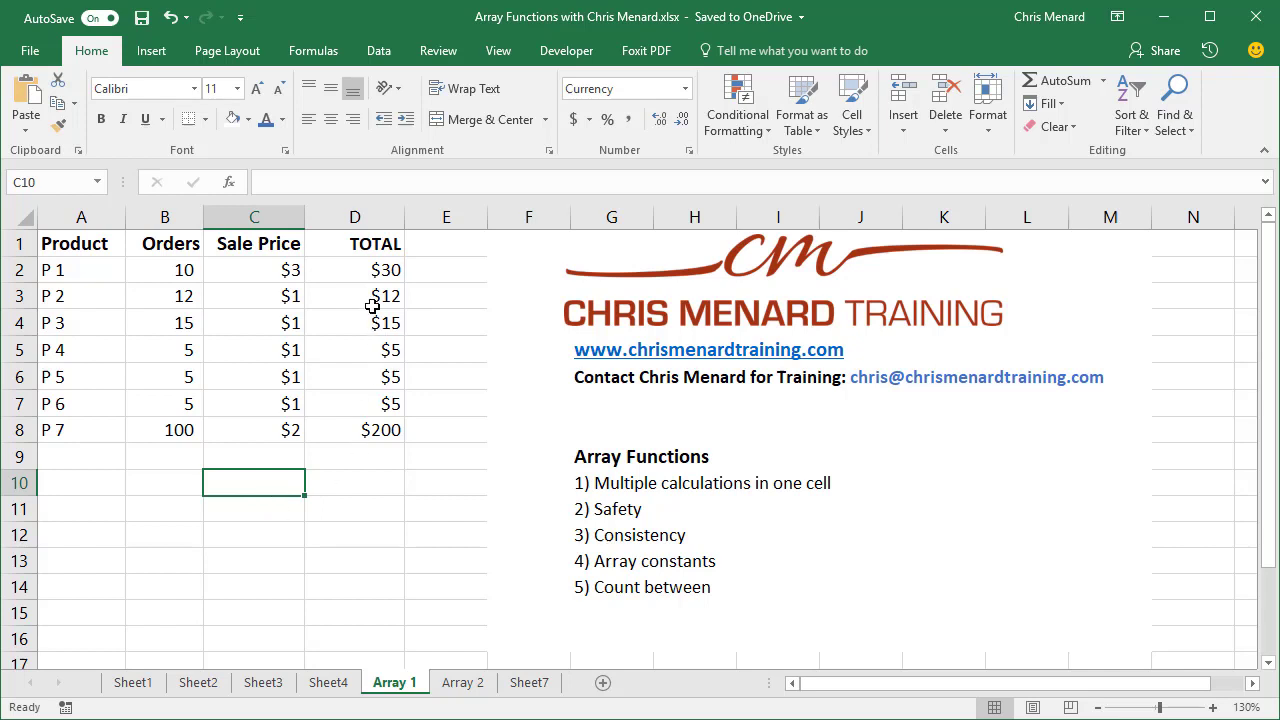
click(363, 482)
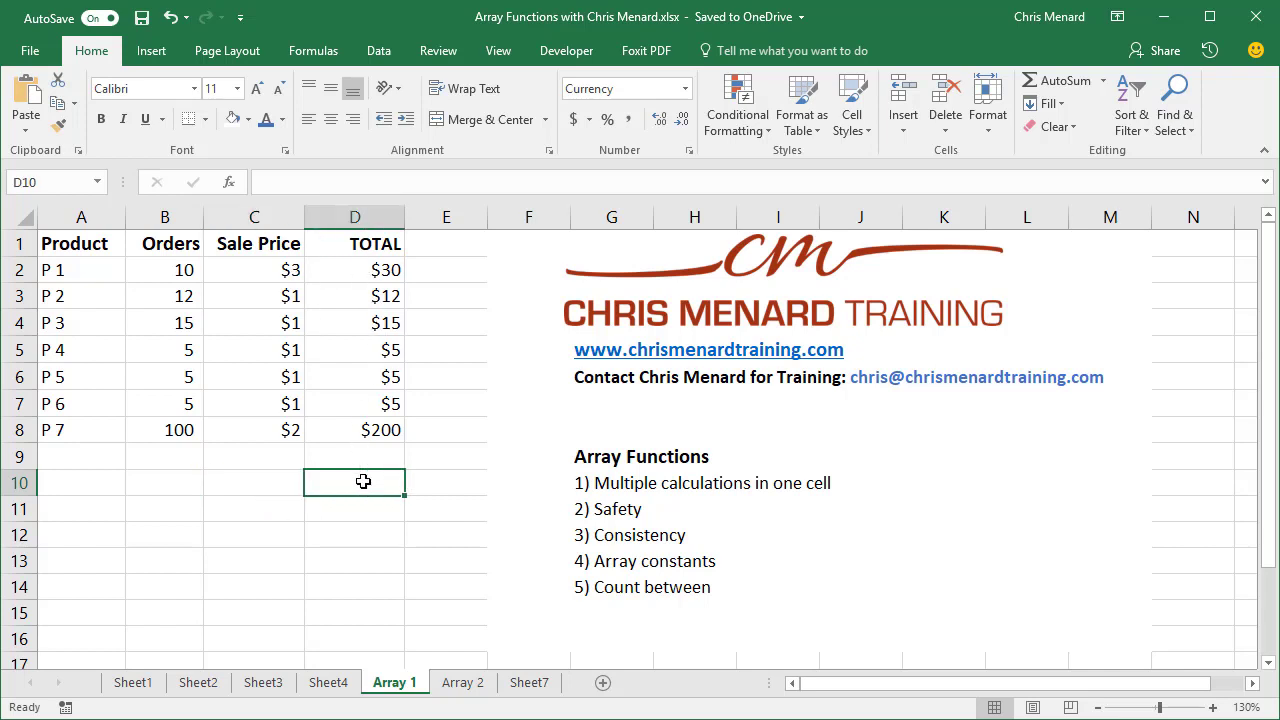
click(283, 486)
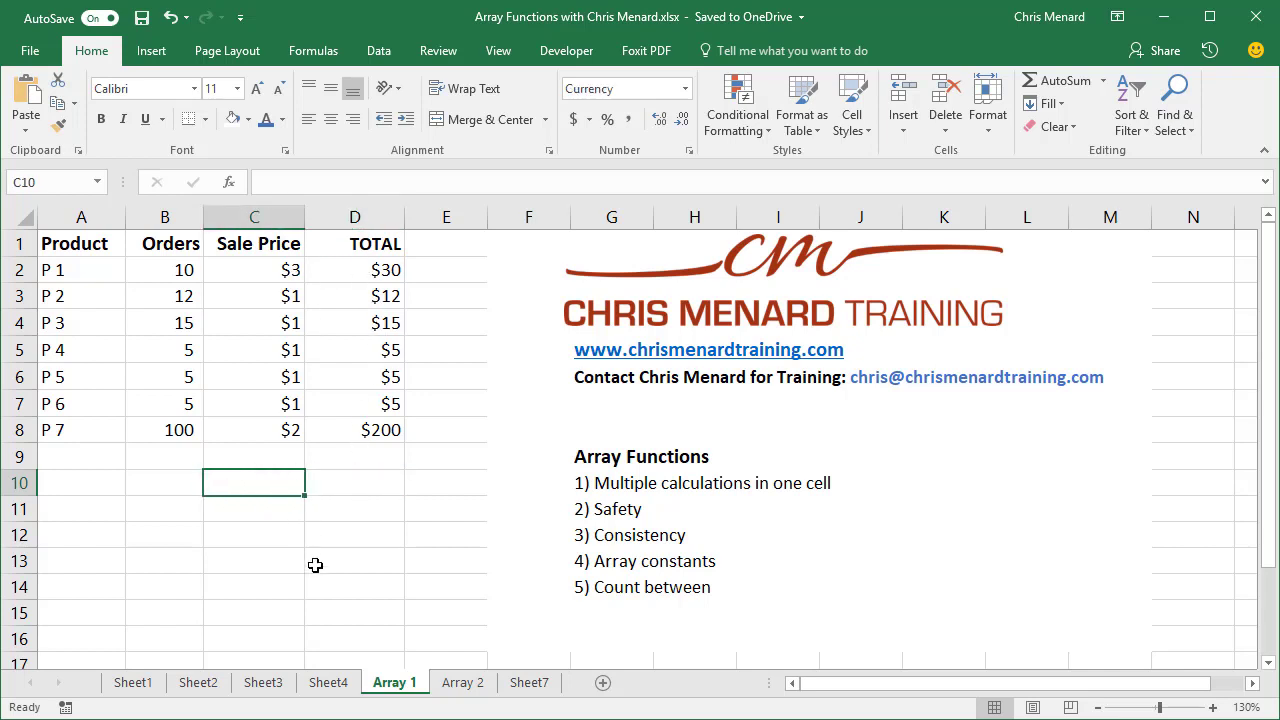
text(=sum()
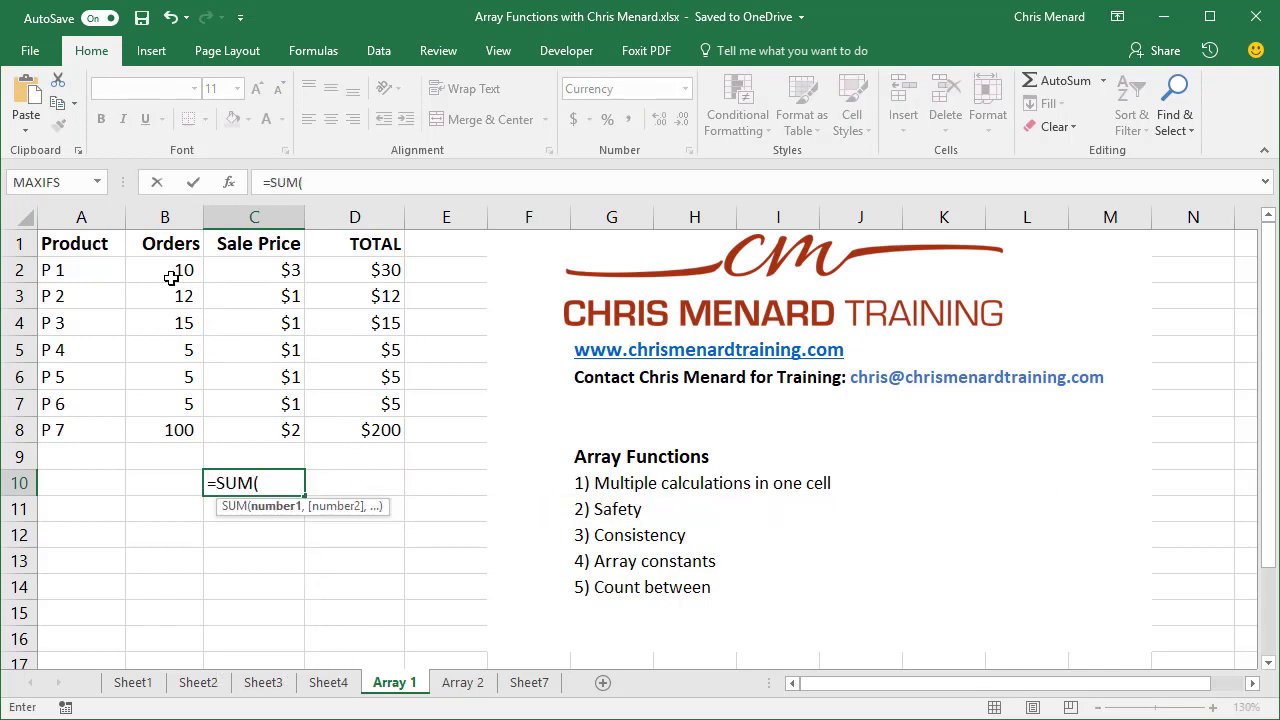
drag(172, 276, 170, 423)
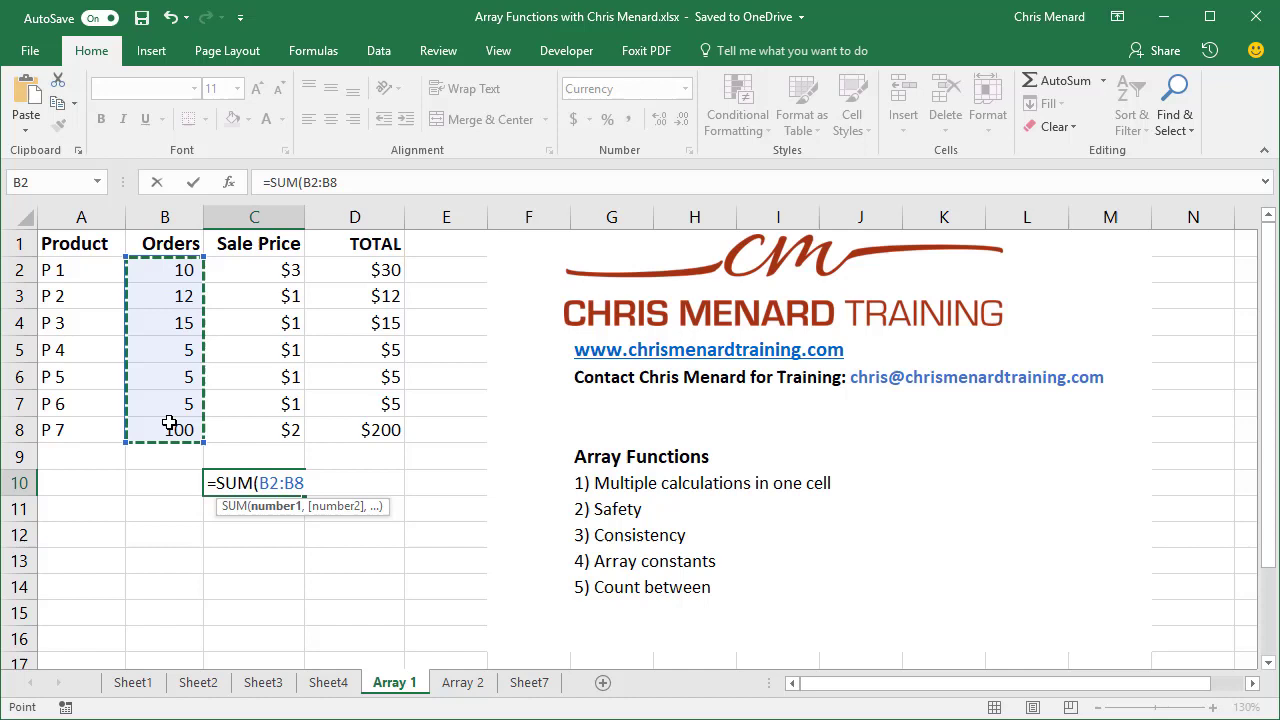
text(*)
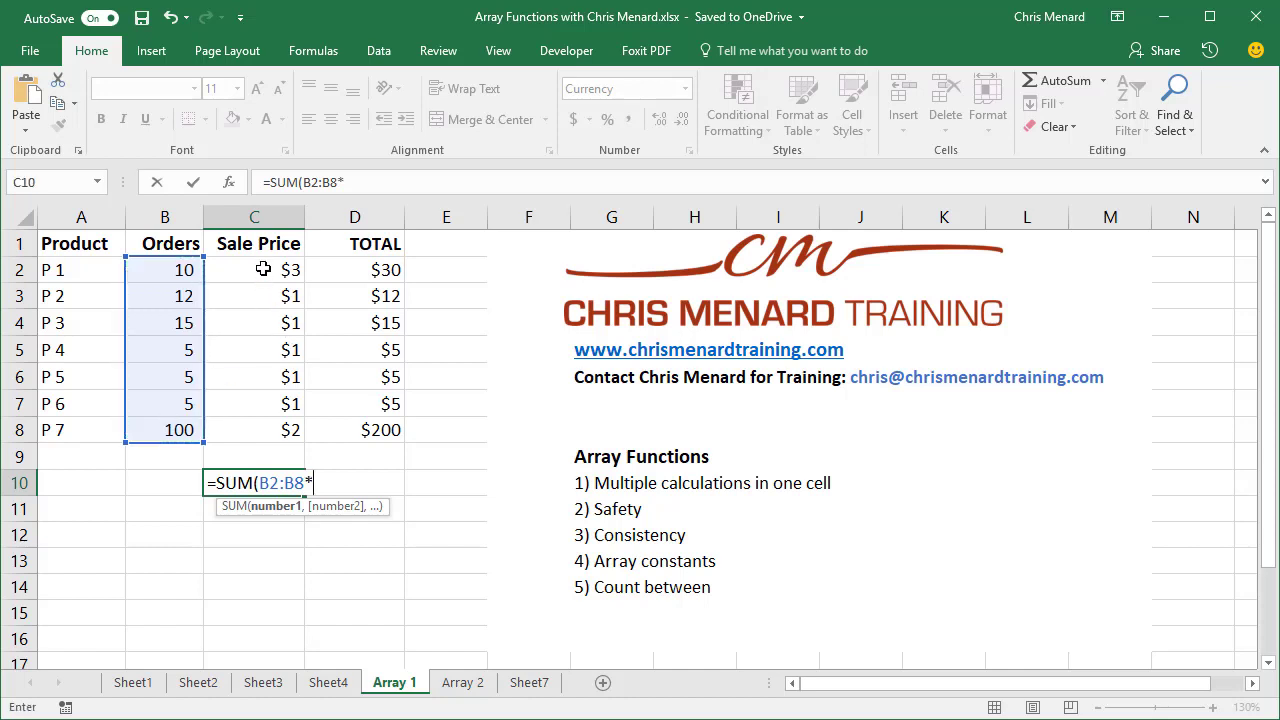
drag(264, 268, 265, 436)
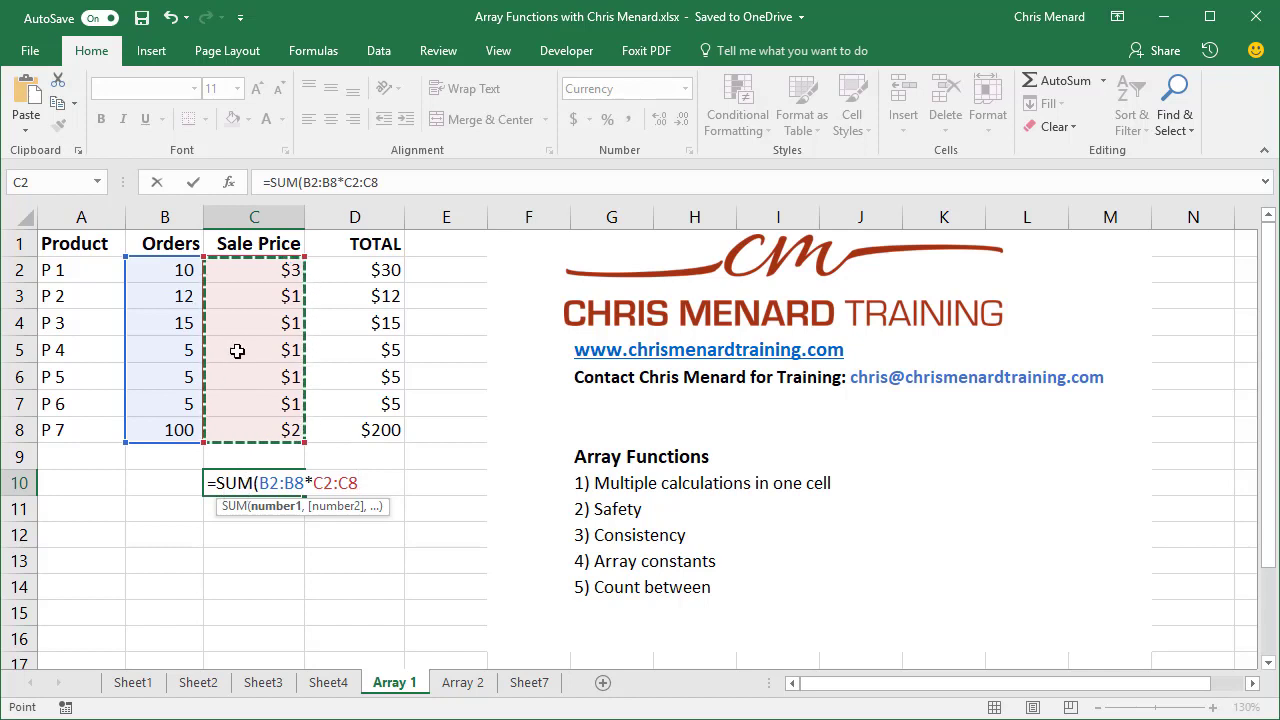
key(ctrl+shift+Return)
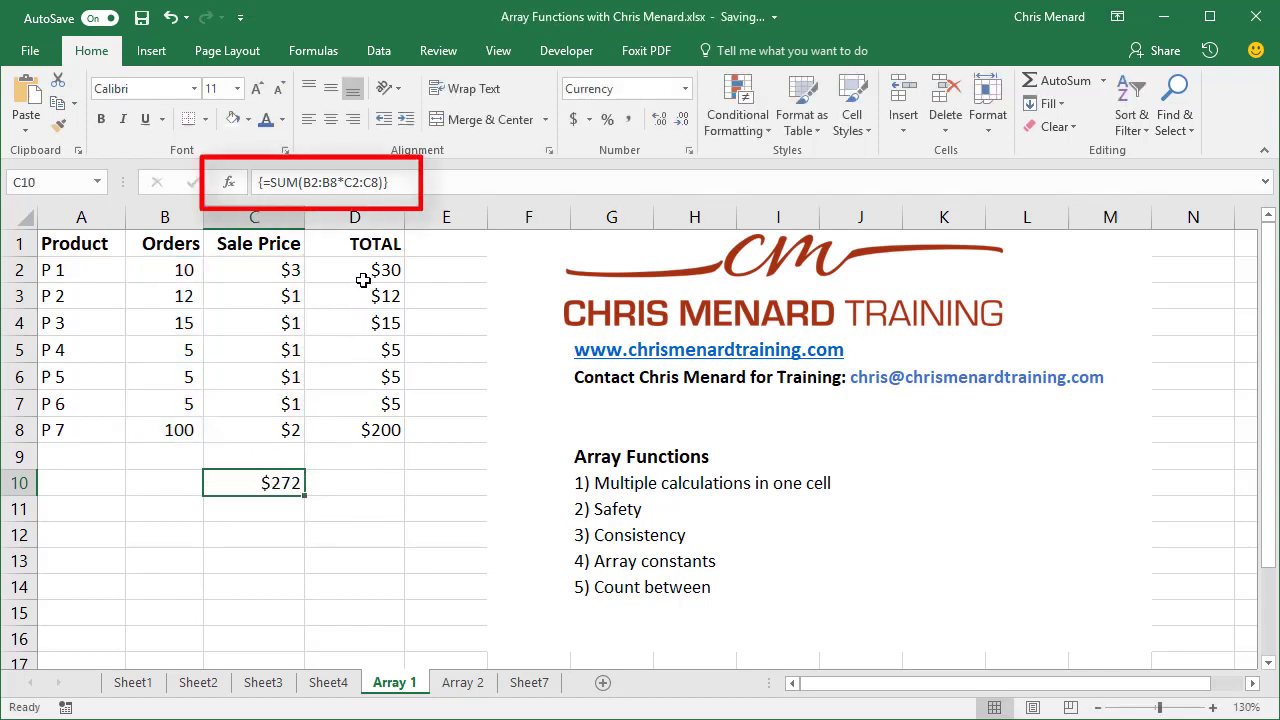
drag(362, 268, 370, 425)
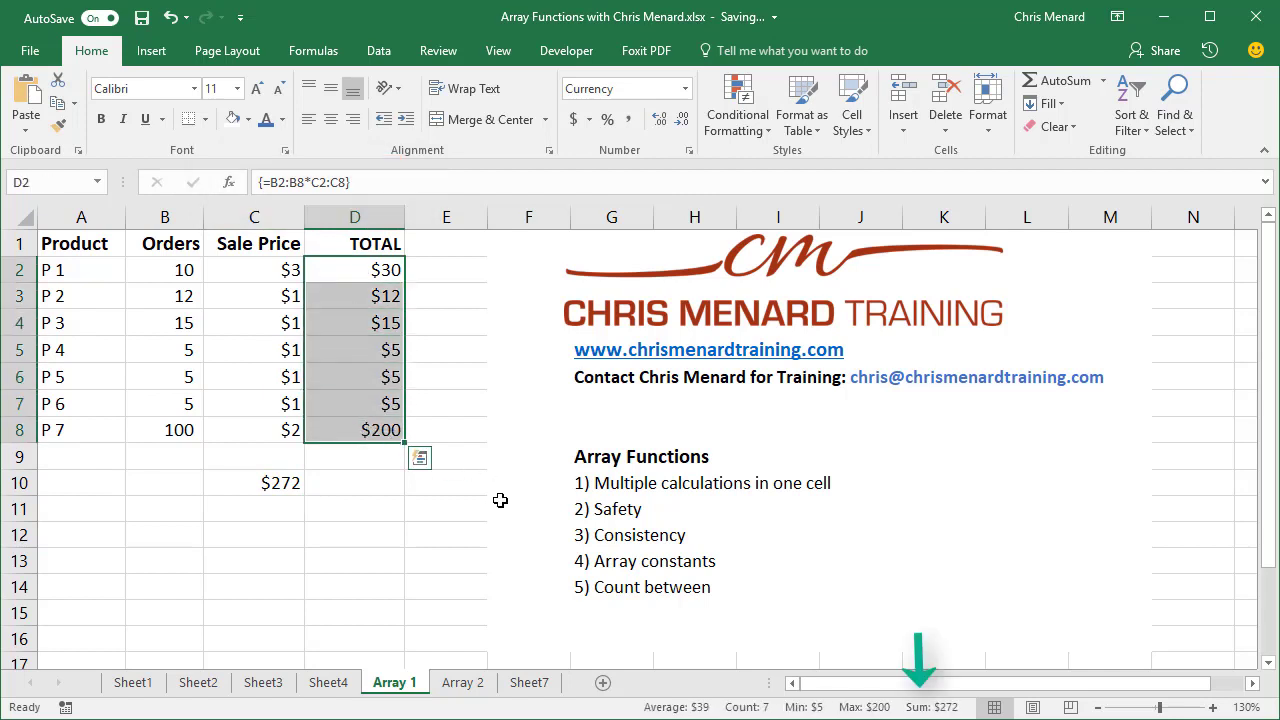
click(368, 401)
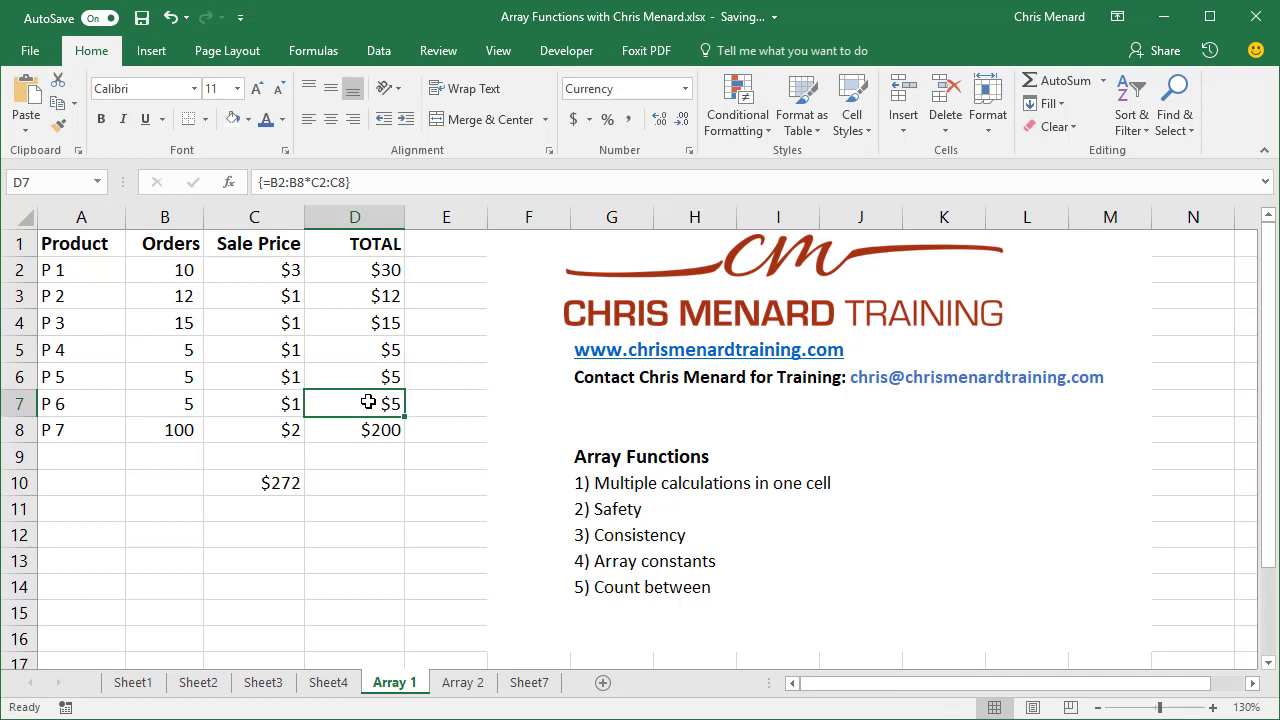
Add up the three largest order quantities in cell B11 with =SUM(LARGE(B2:B8,{1,2,3}))
click(161, 488)
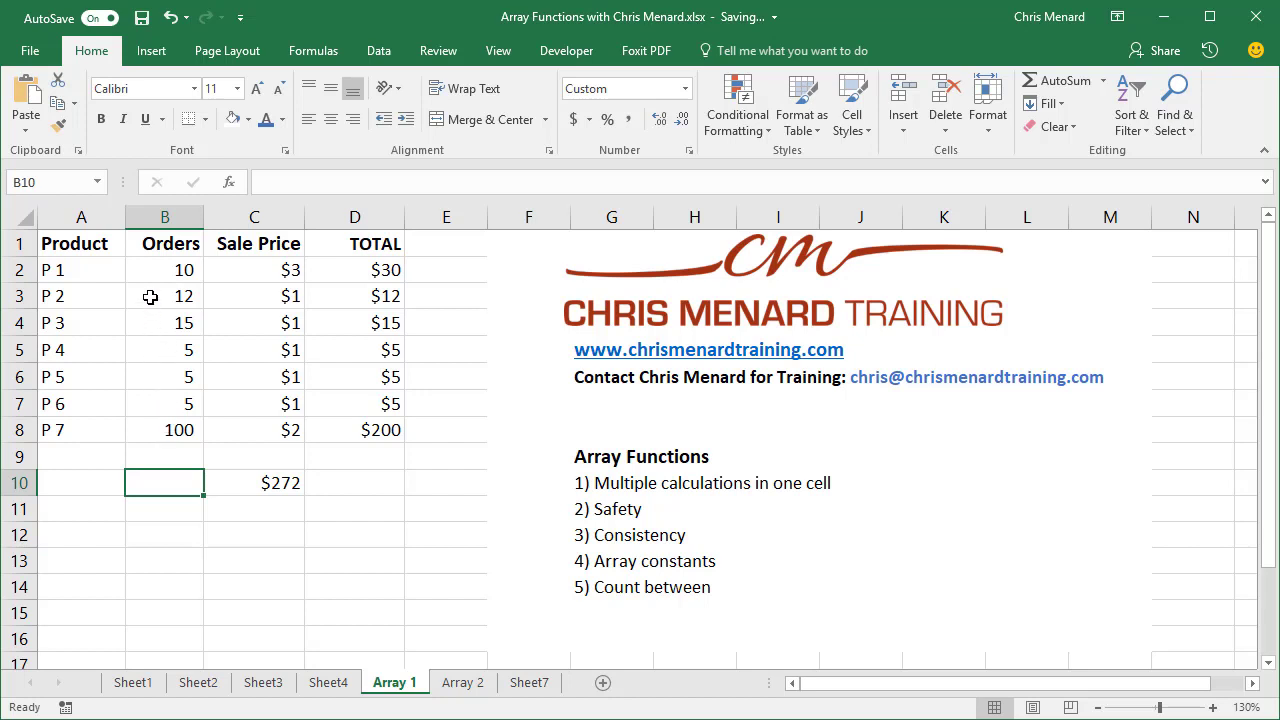
click(167, 512)
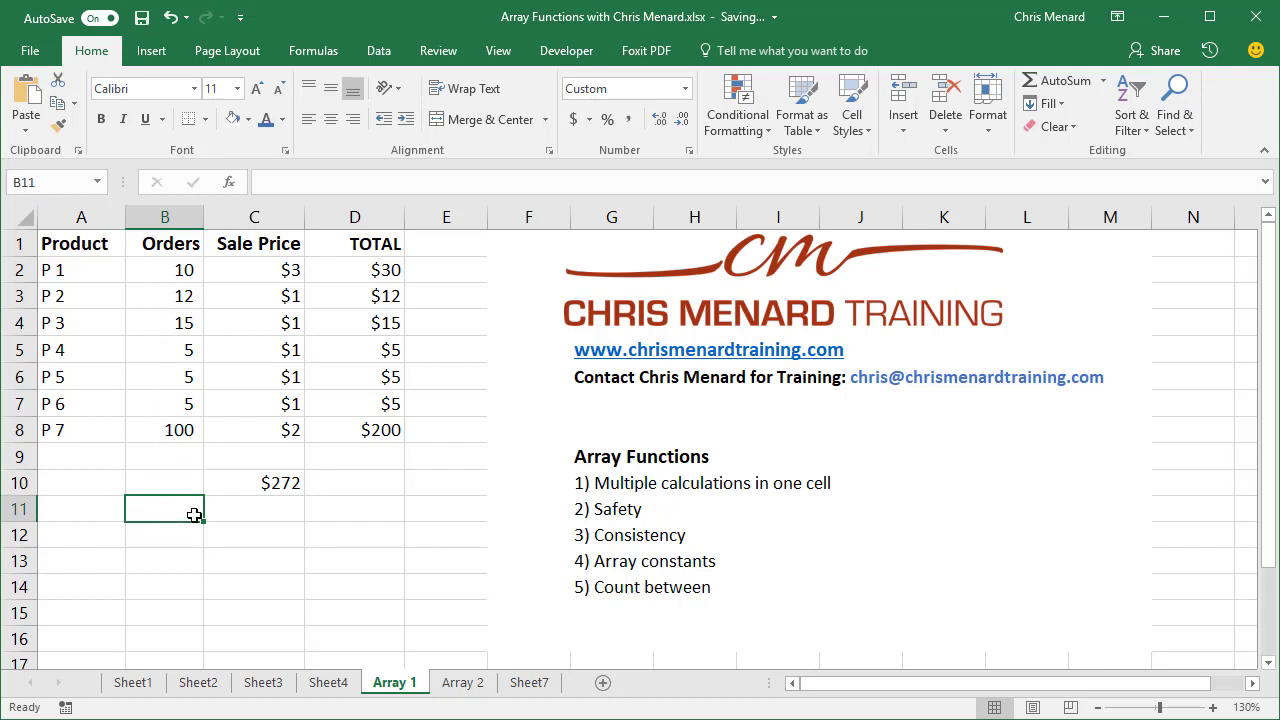
text(=sum)
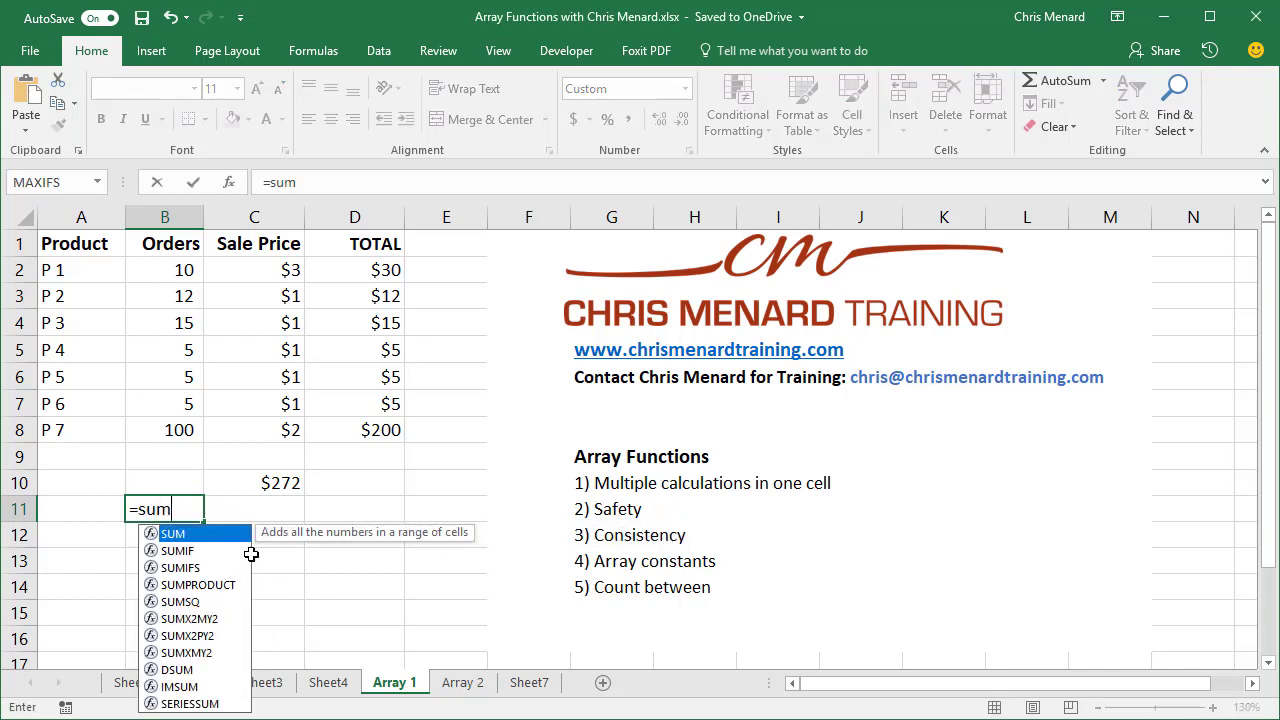
key(Tab)
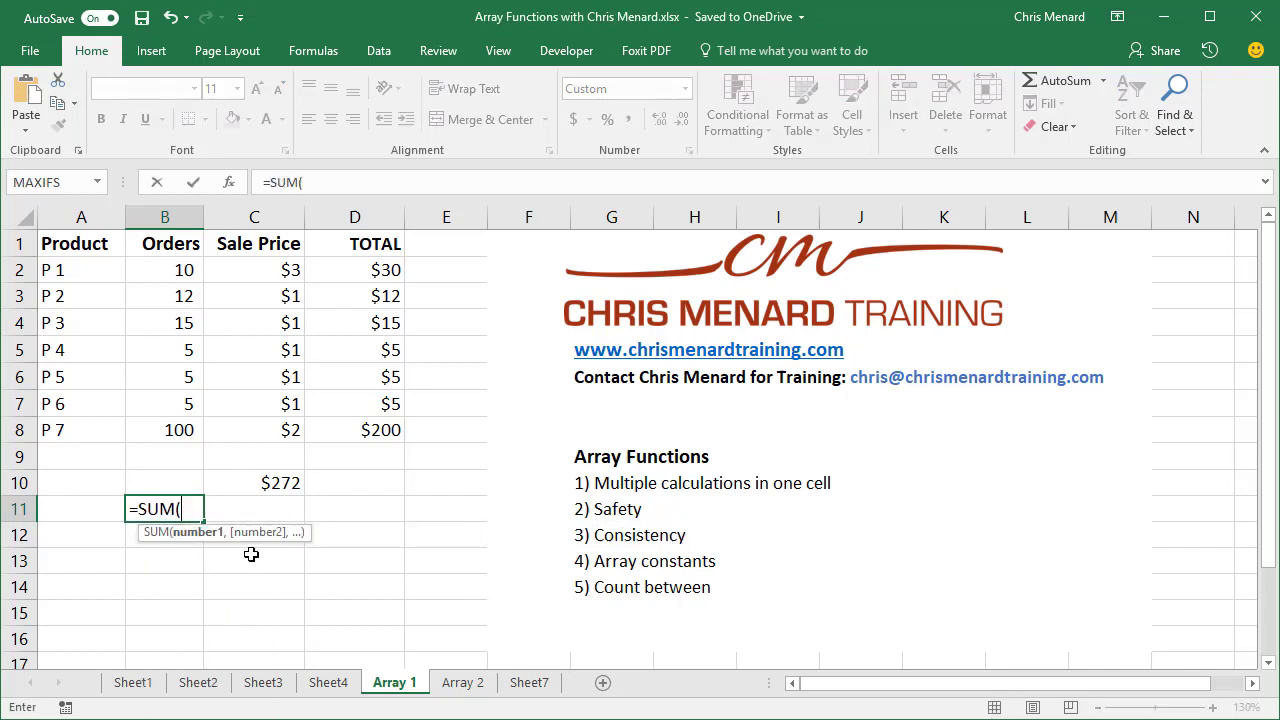
text(large)
key(Tab)
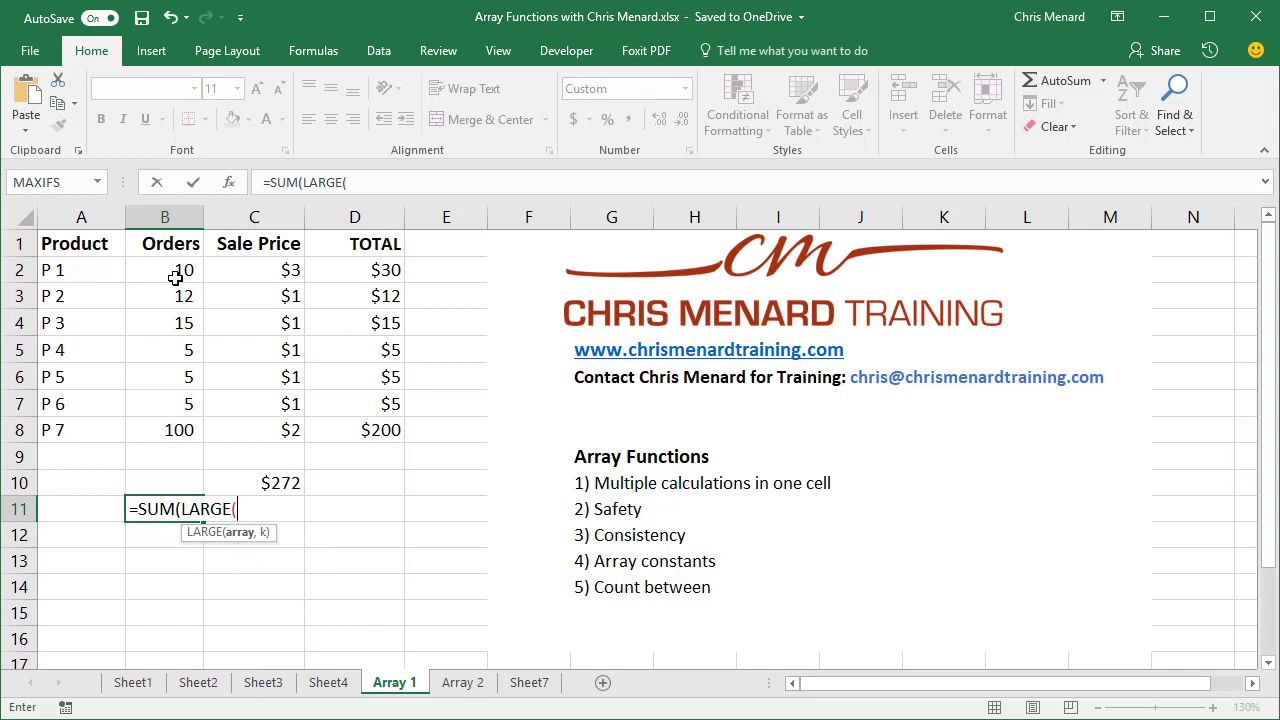
drag(178, 277, 172, 422)
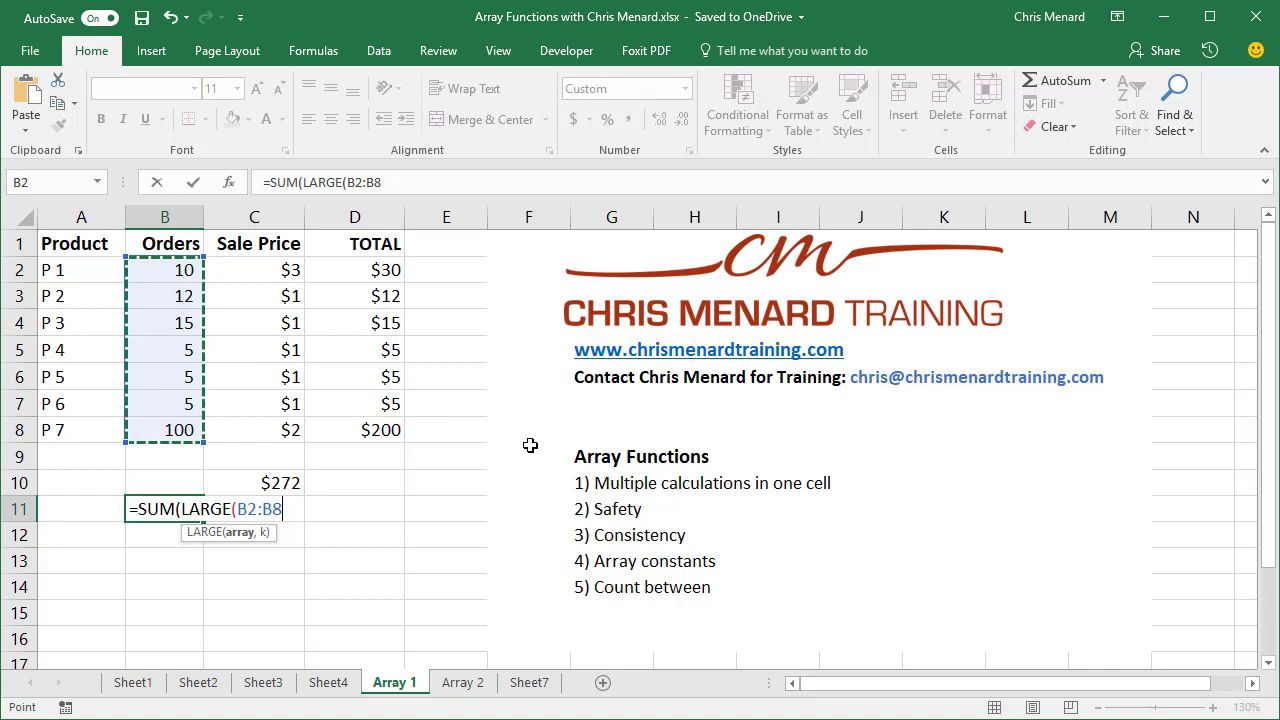
text(,)
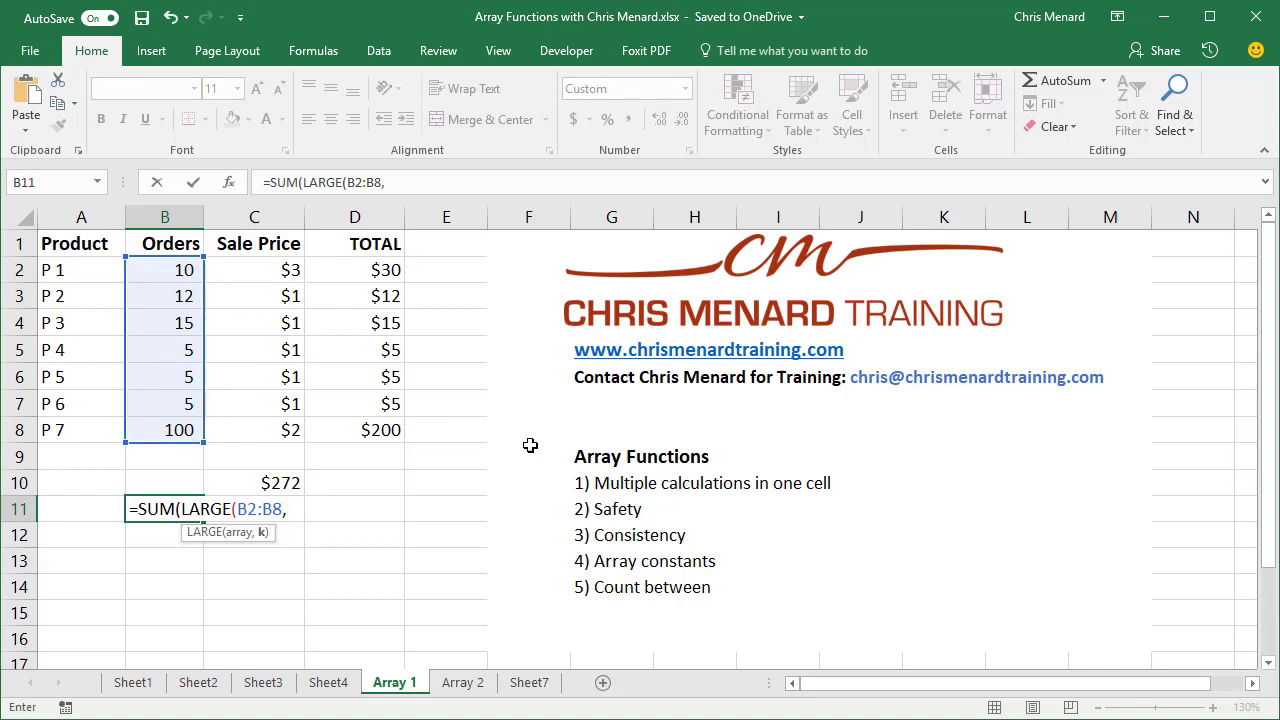
text({1,2,3})))
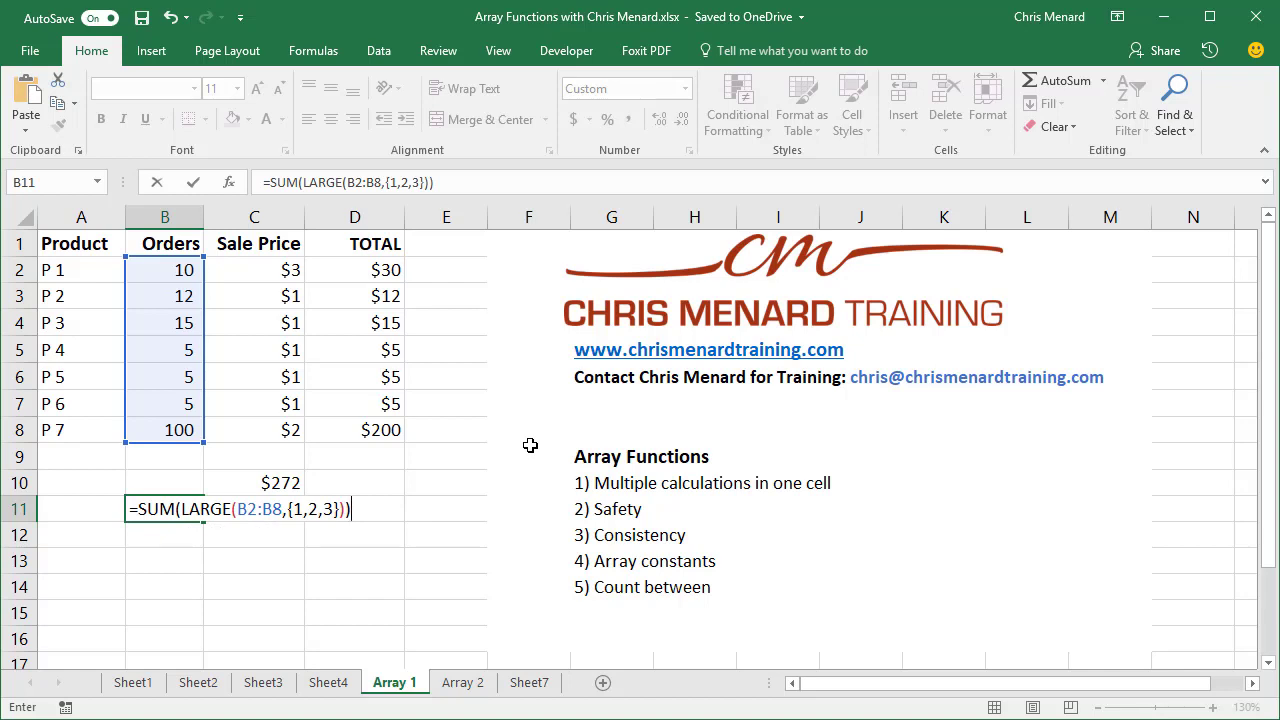
key(Return)
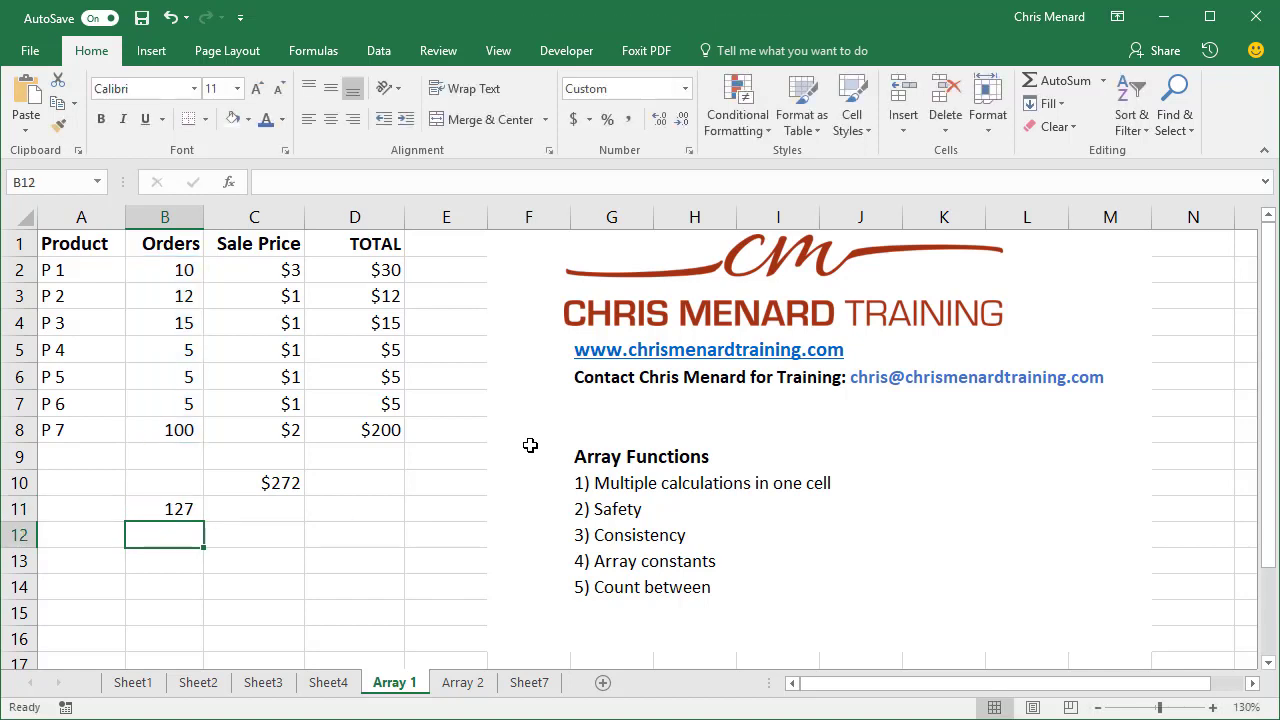
key(Up)
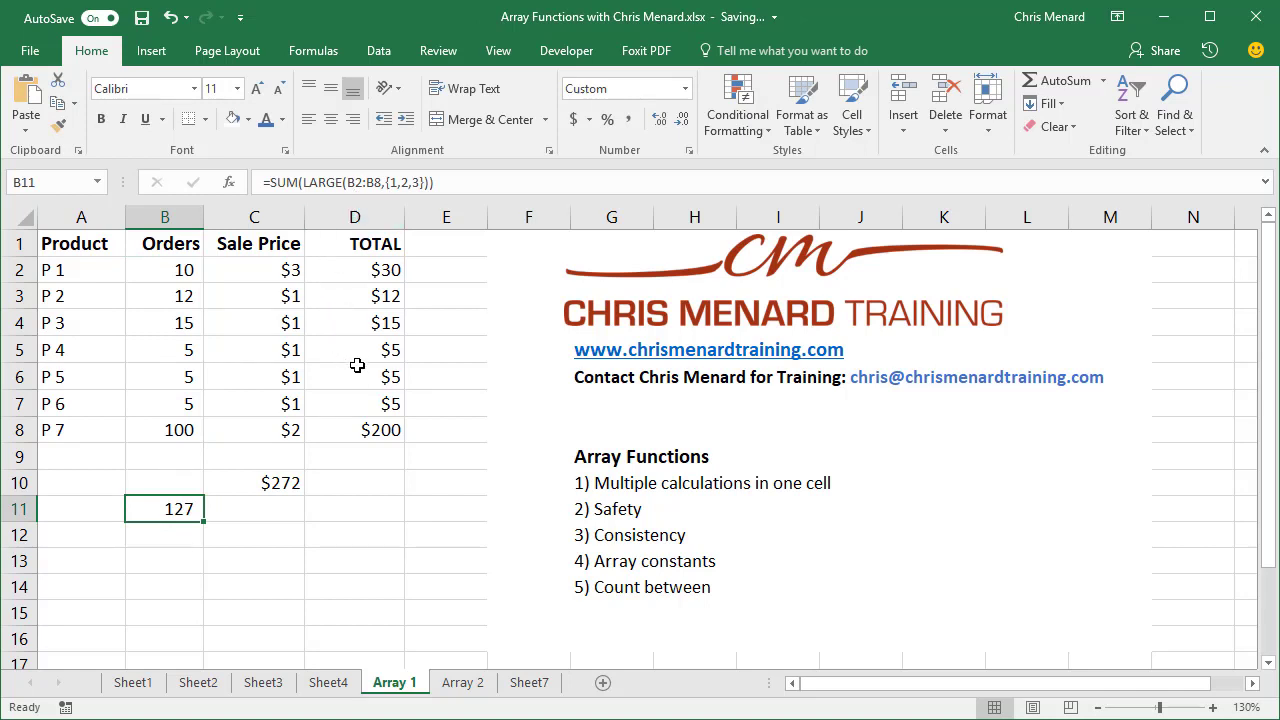
Change the orders of P 1 to 200 and of P 2 to 300
click(172, 279)
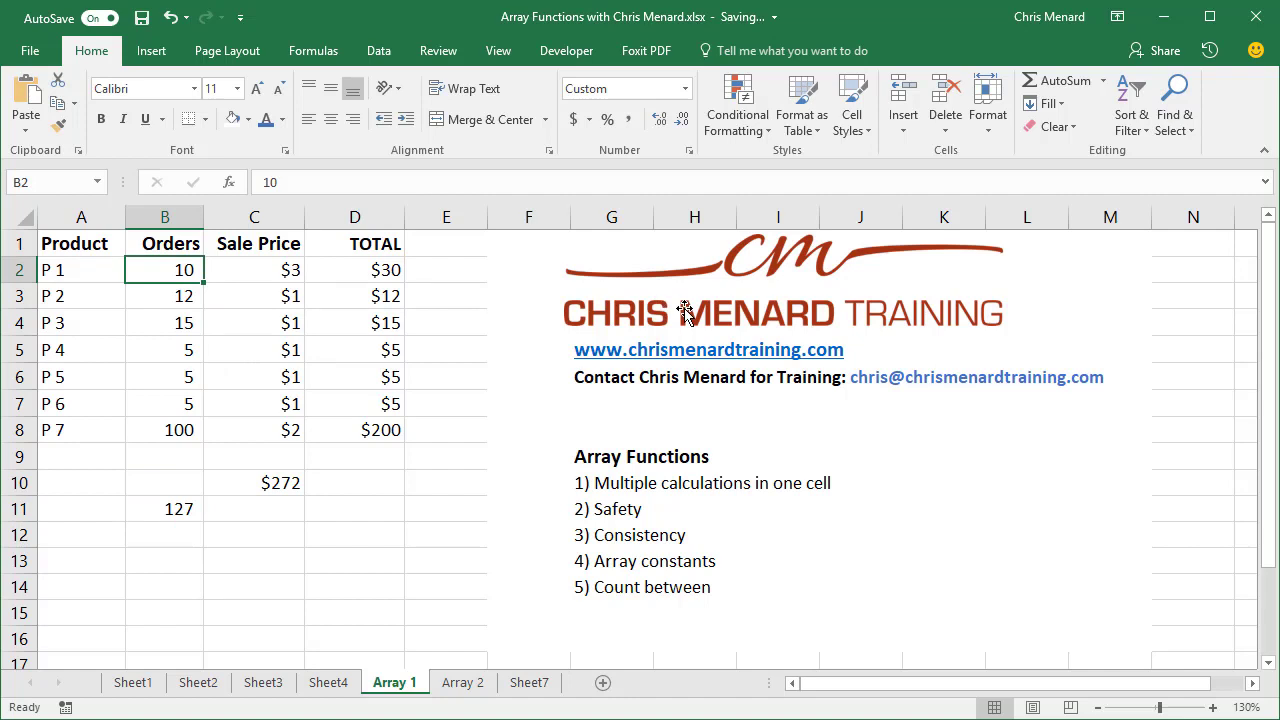
text(200)
key(Return)
text(300)
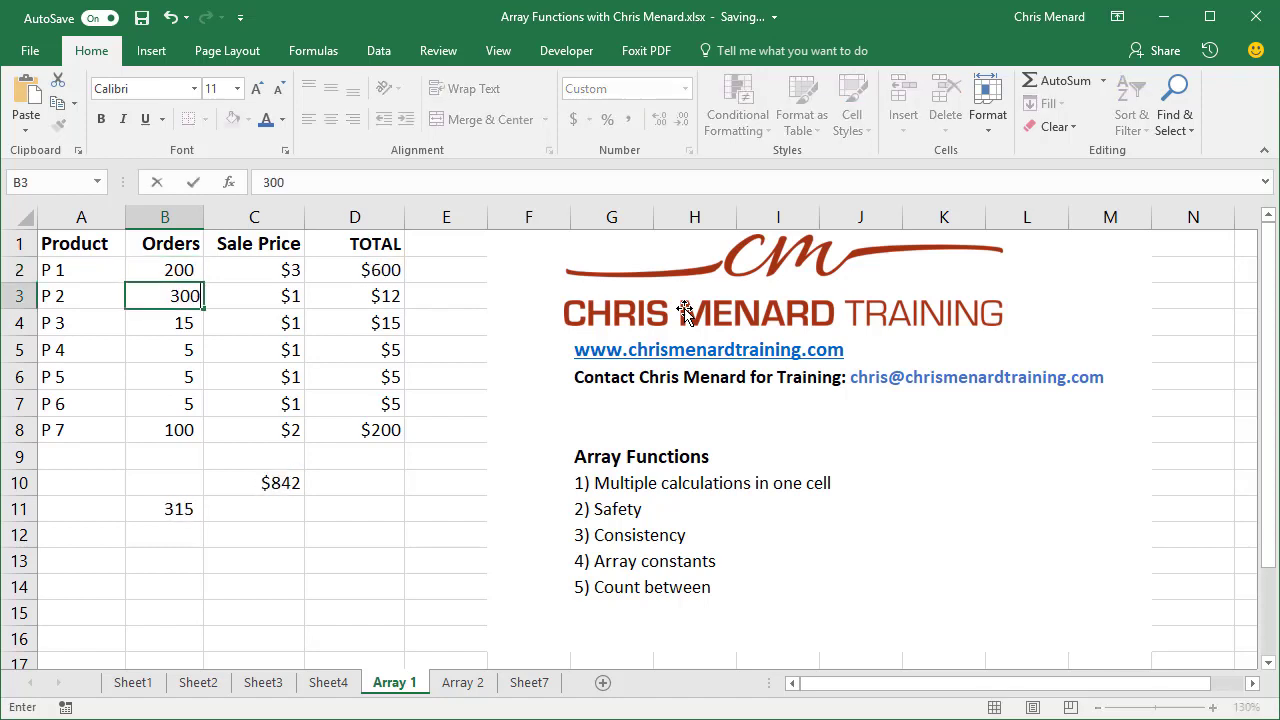
key(Return)
key(Up)
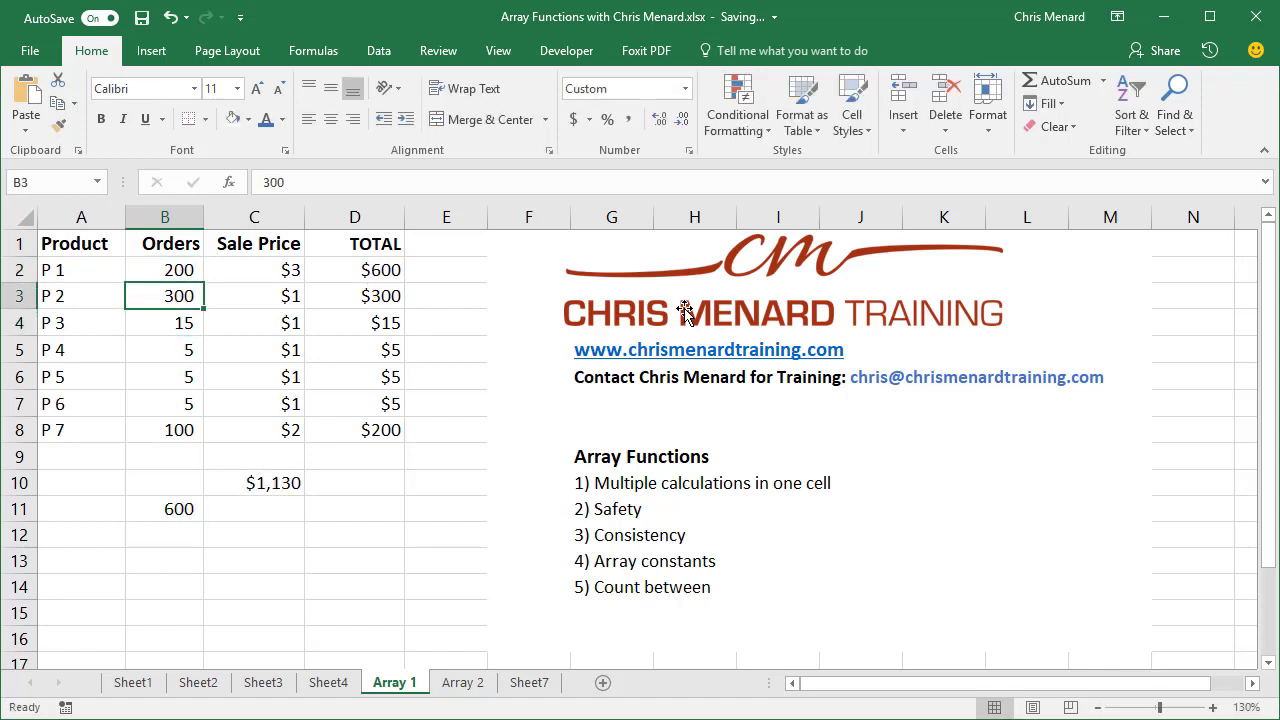
Review the formulas in cells B11 and C10 and the array formula in D2:D8
click(180, 509)
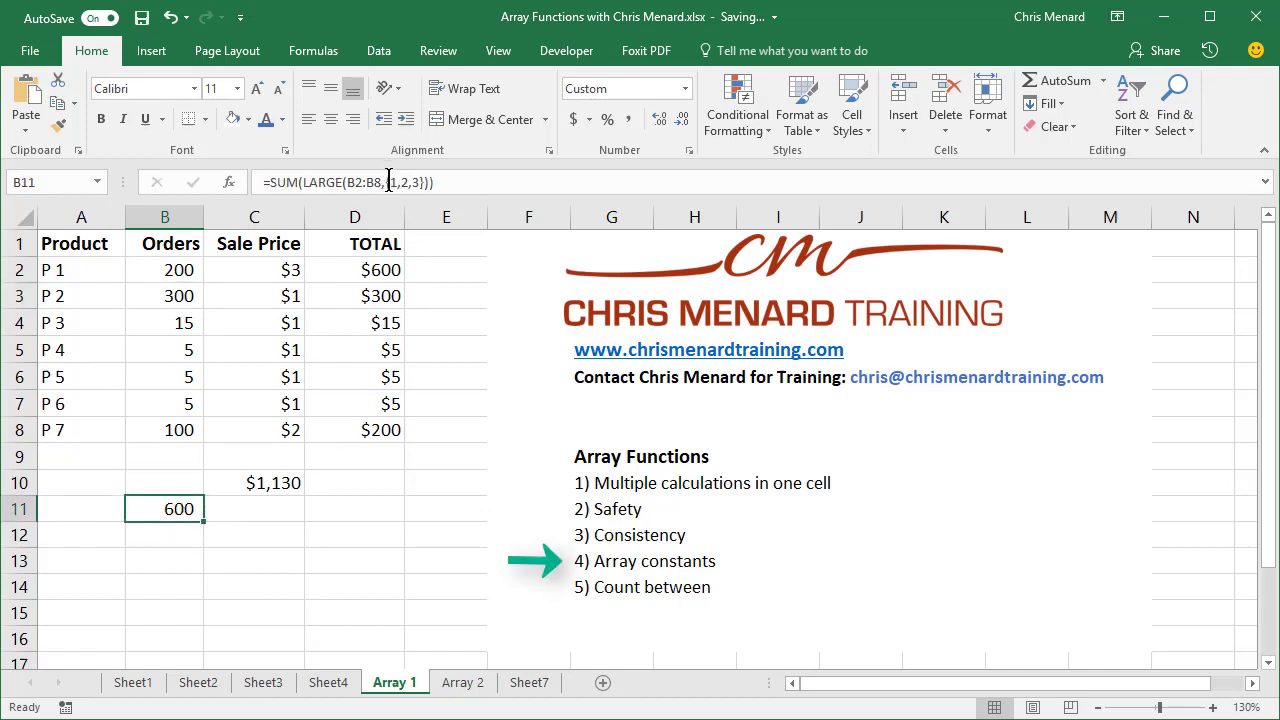
click(287, 485)
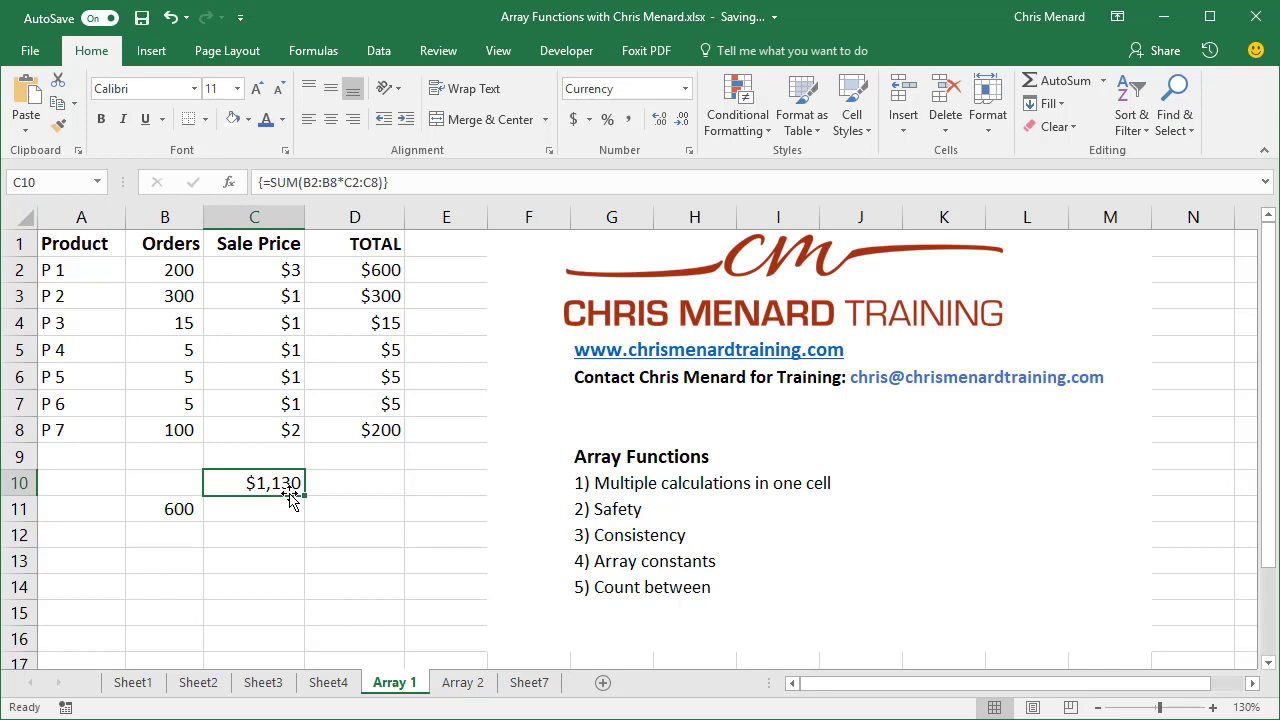
drag(371, 264, 360, 424)
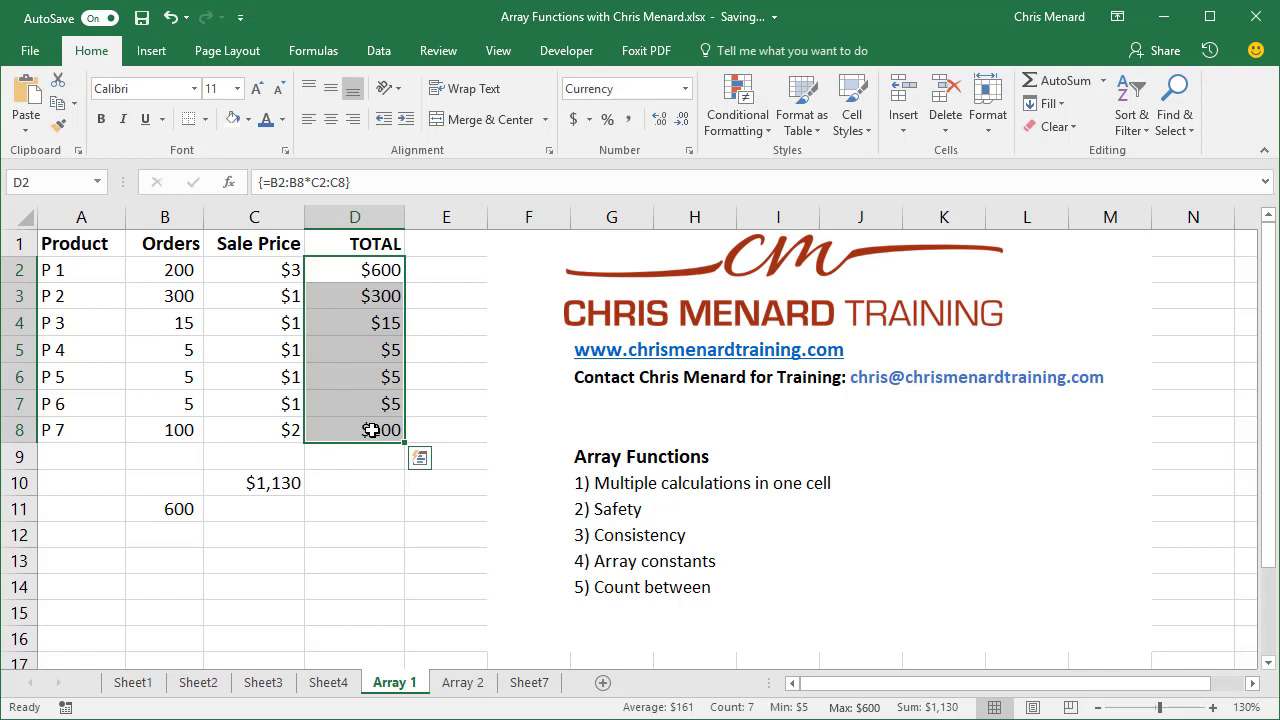
Switch to the Array 2 worksheet
click(466, 684)
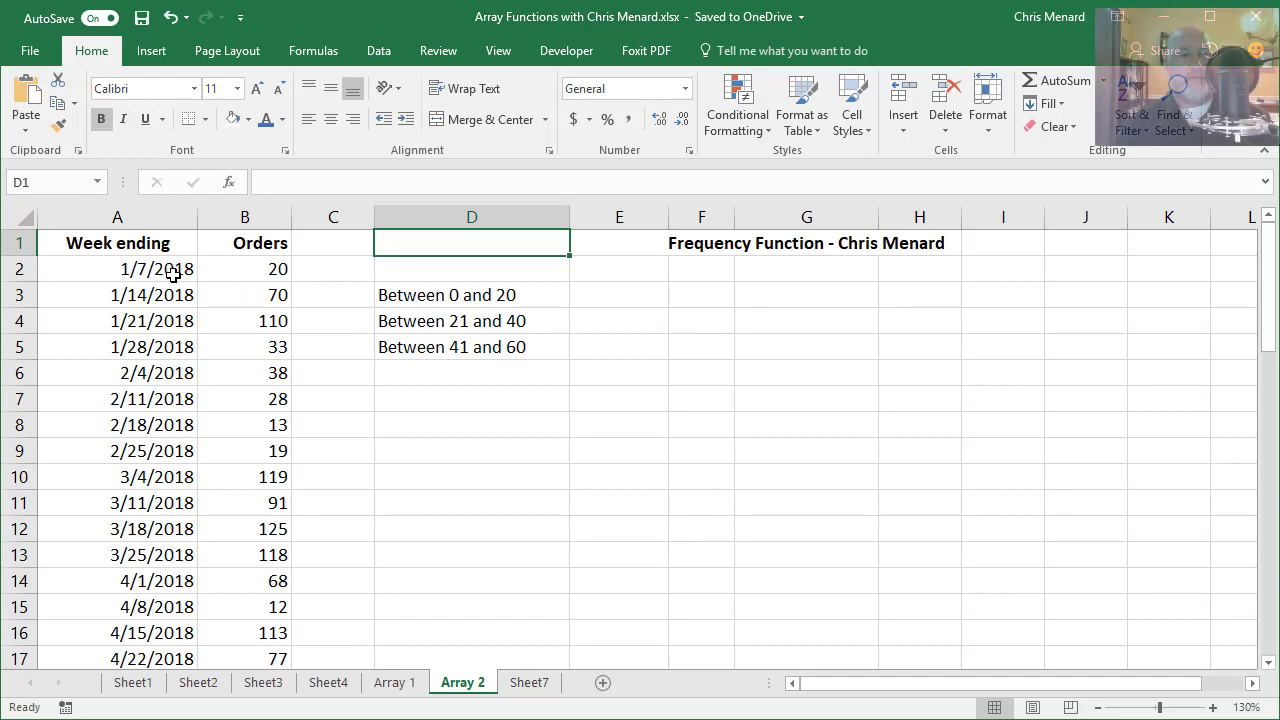
Examine the weekly order data from the first week in row 2 to the last week in row 53
click(173, 275)
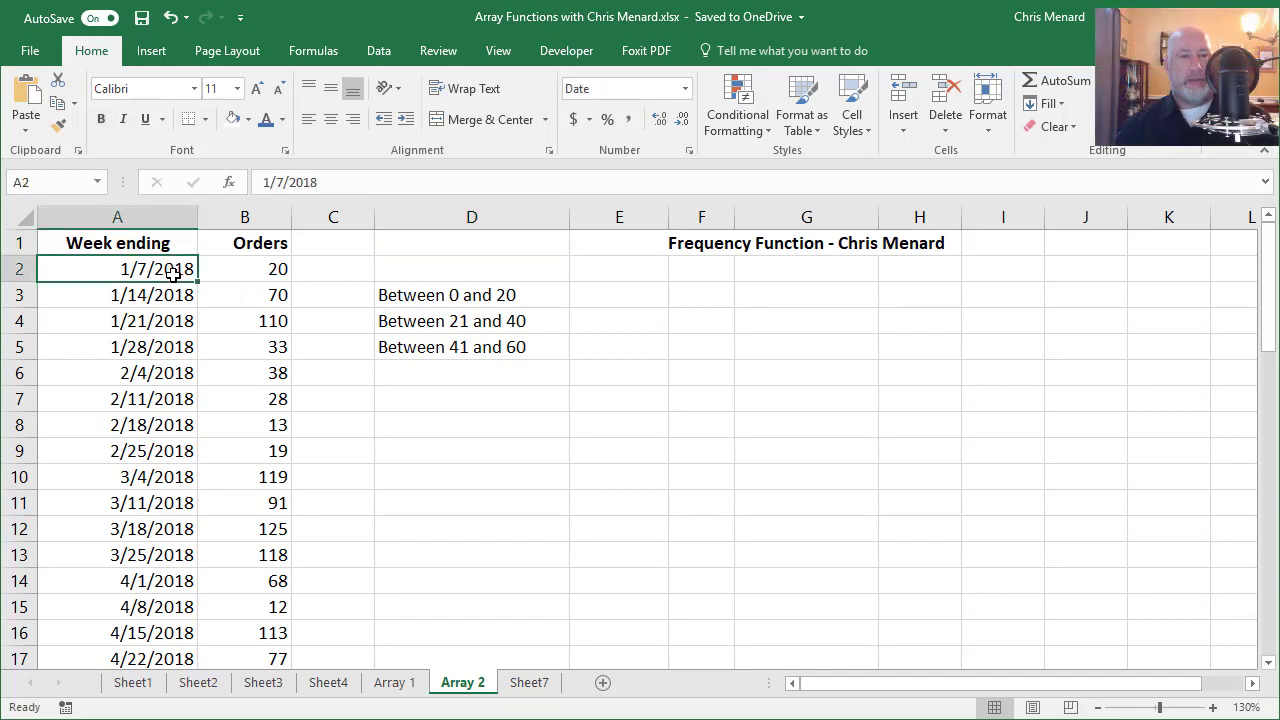
scroll(150, 250, down, 1)
scroll(245, 270, up, 1)
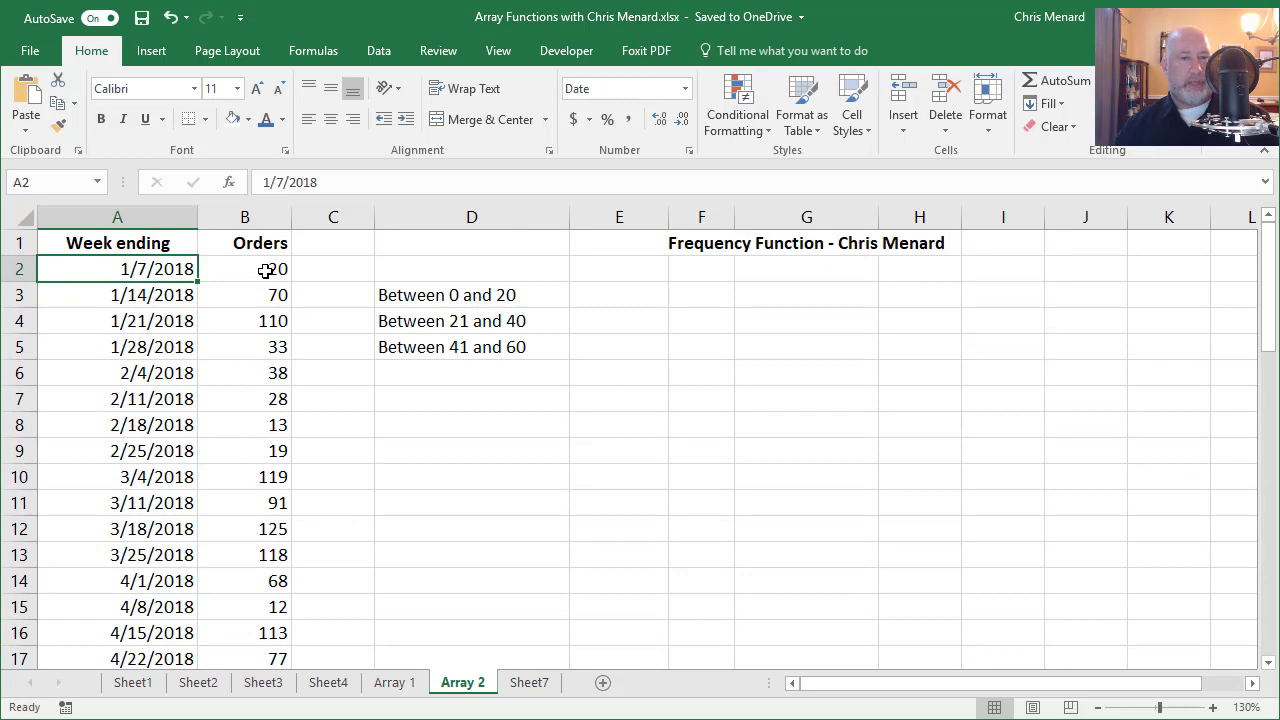
scroll(246, 290, down, 1)
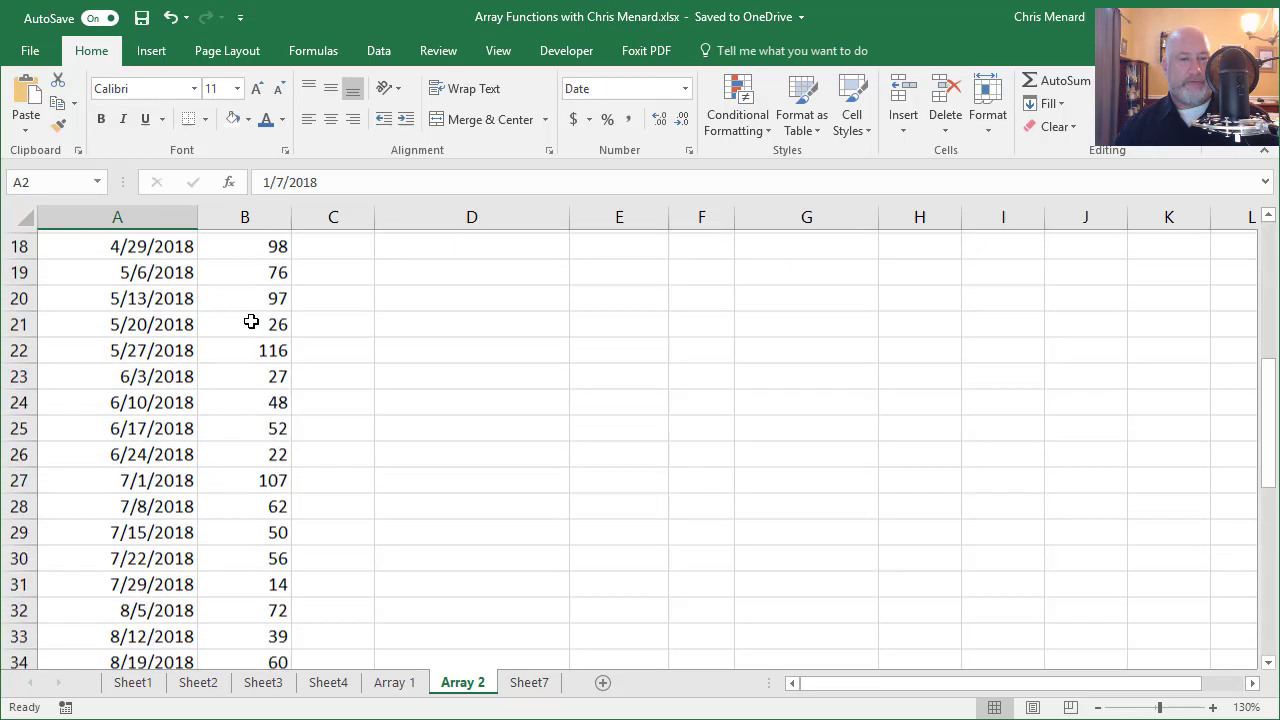
scroll(251, 321, down, 10)
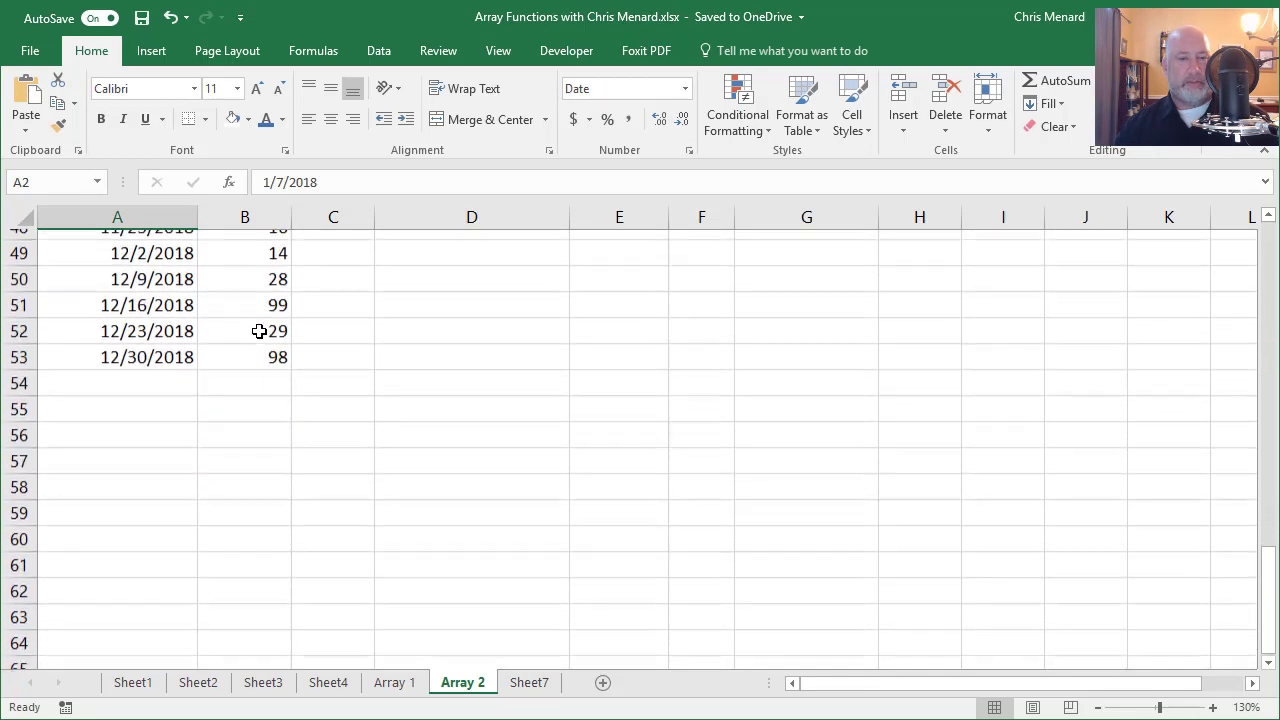
scroll(259, 331, down, 1)
click(192, 347)
click(284, 352)
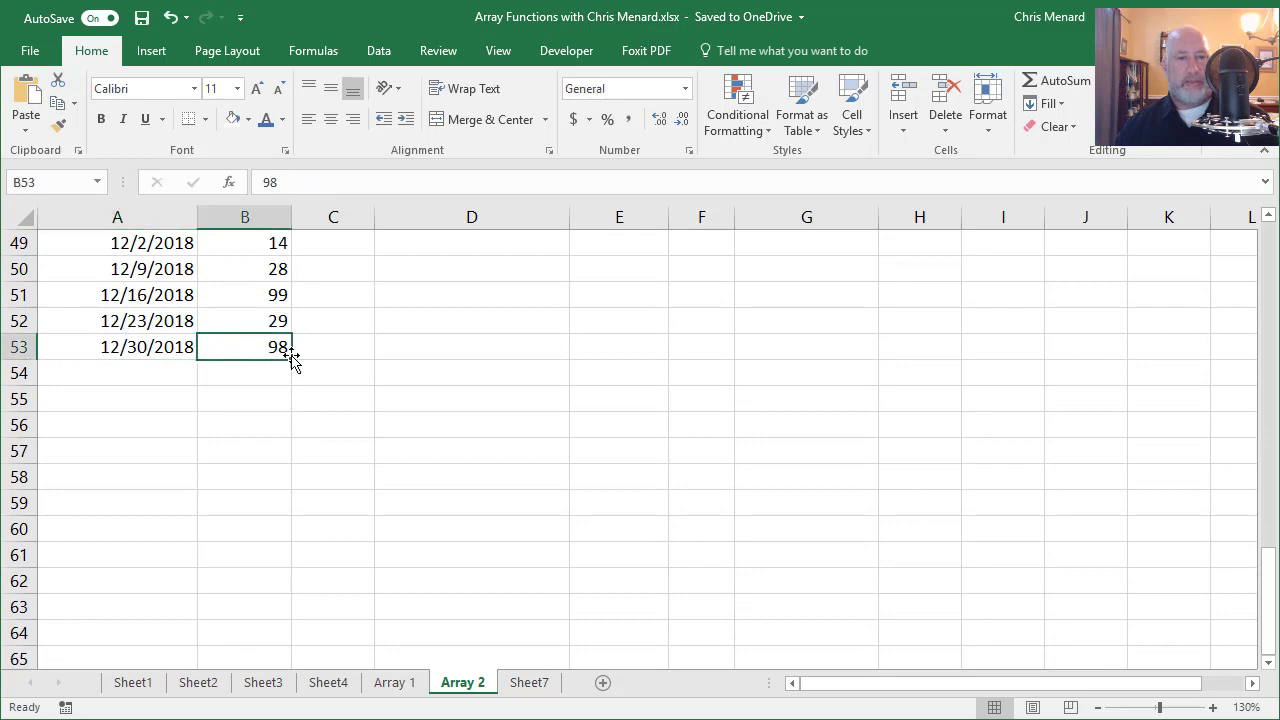
scroll(374, 397, up, 16)
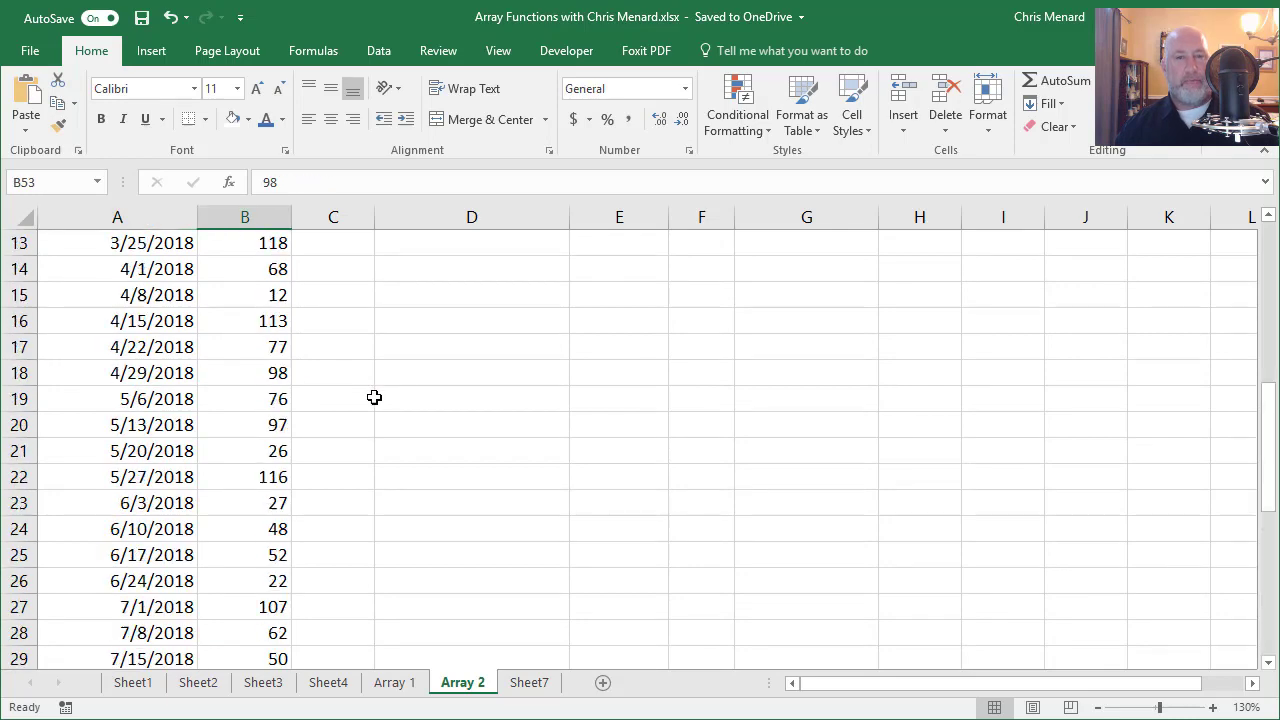
Count the orders of 20 or fewer in cell E3 with =COUNTIF($B$2:$B$53,"<=20")
click(591, 301)
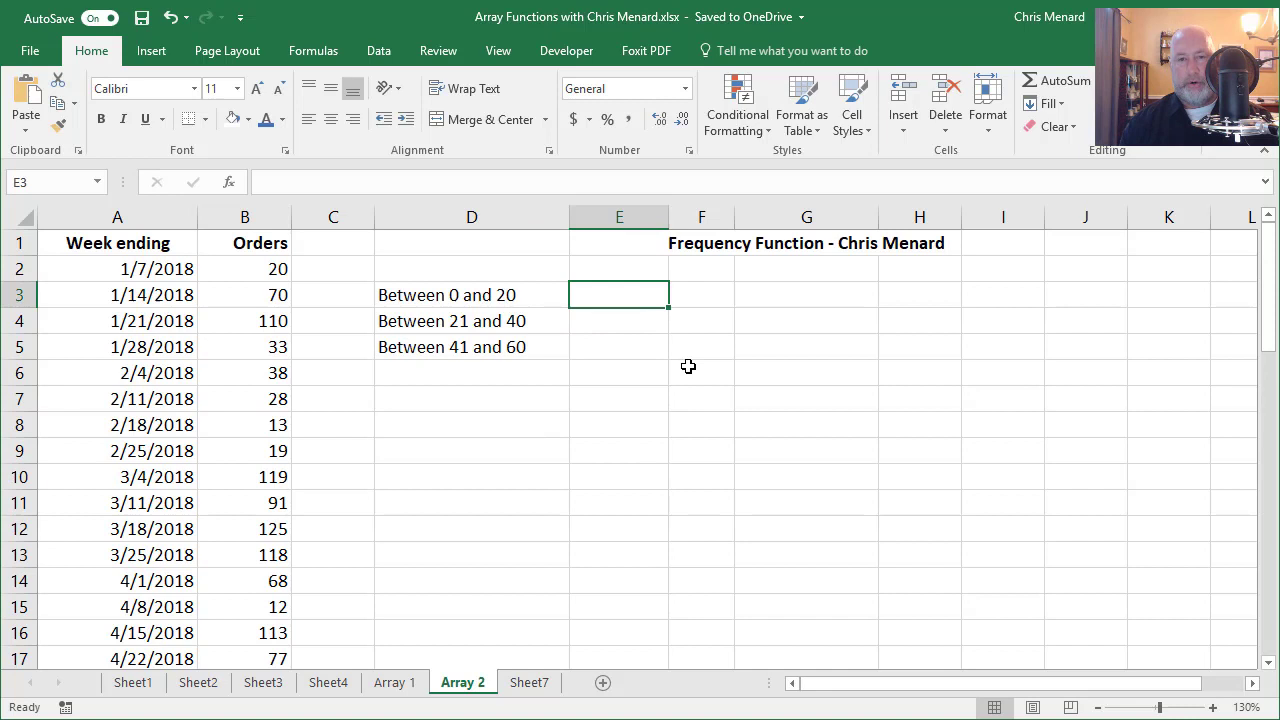
text(=countif)
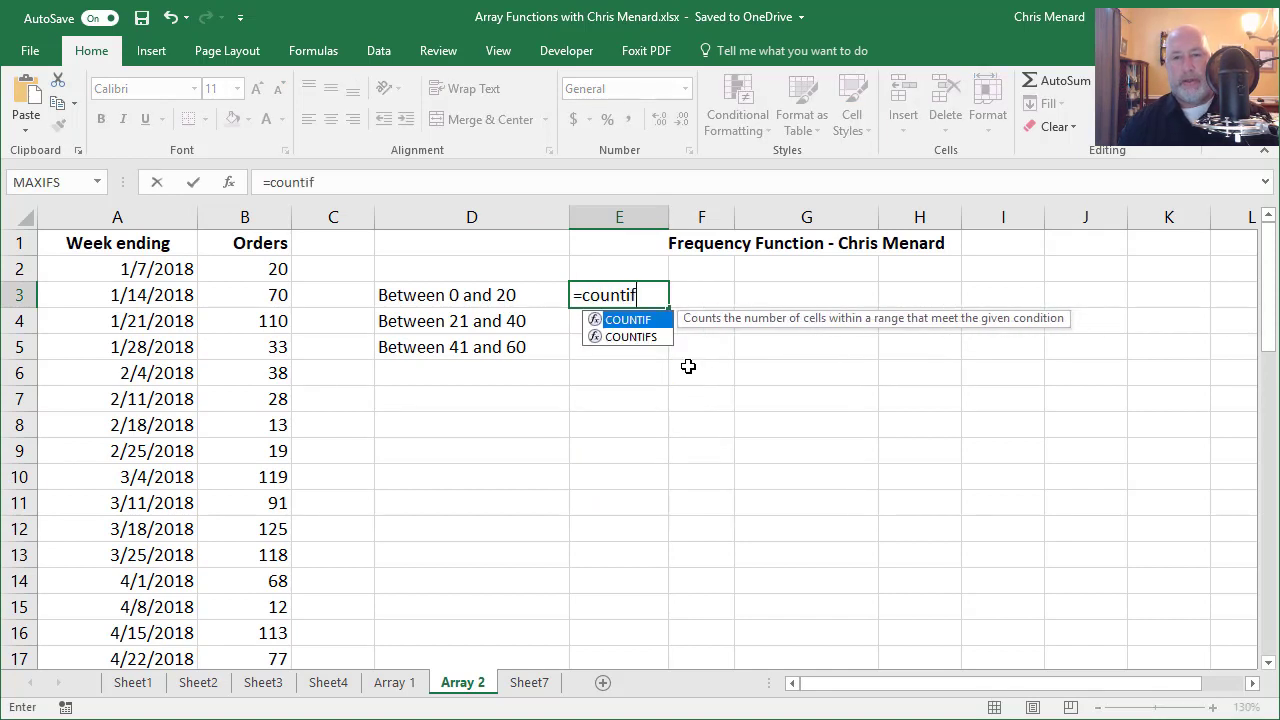
key(Tab)
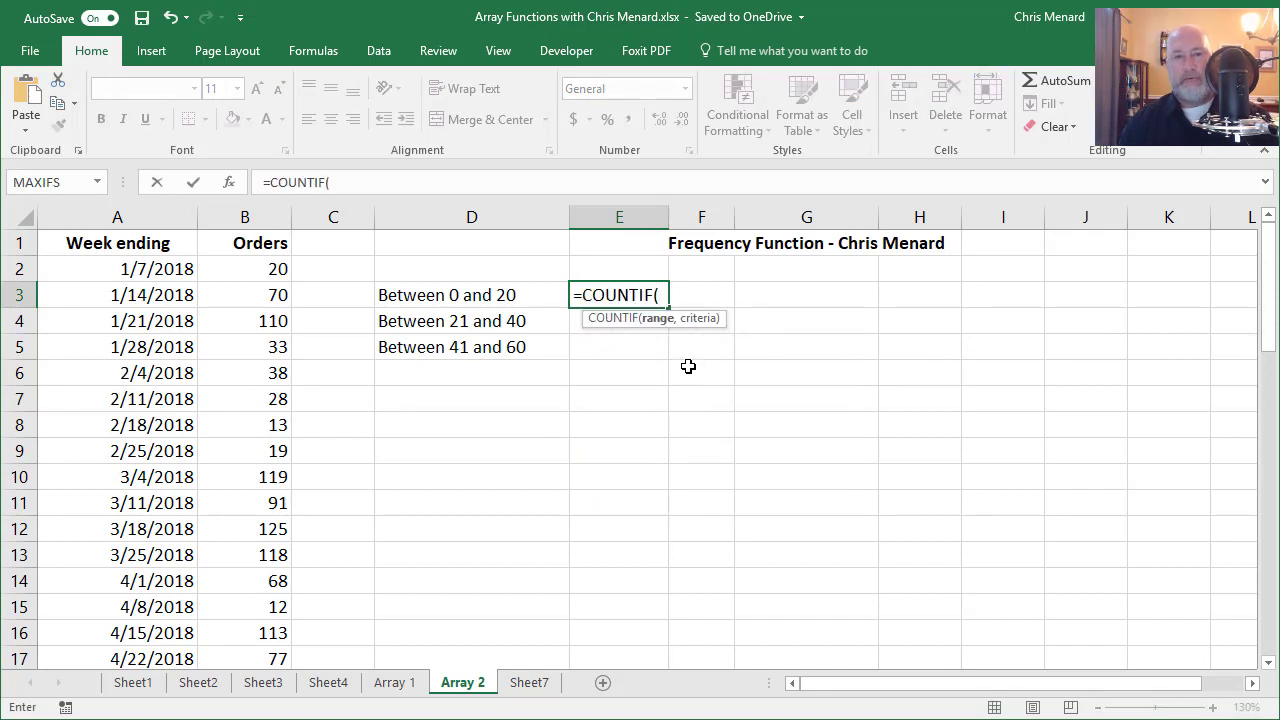
text(B2)
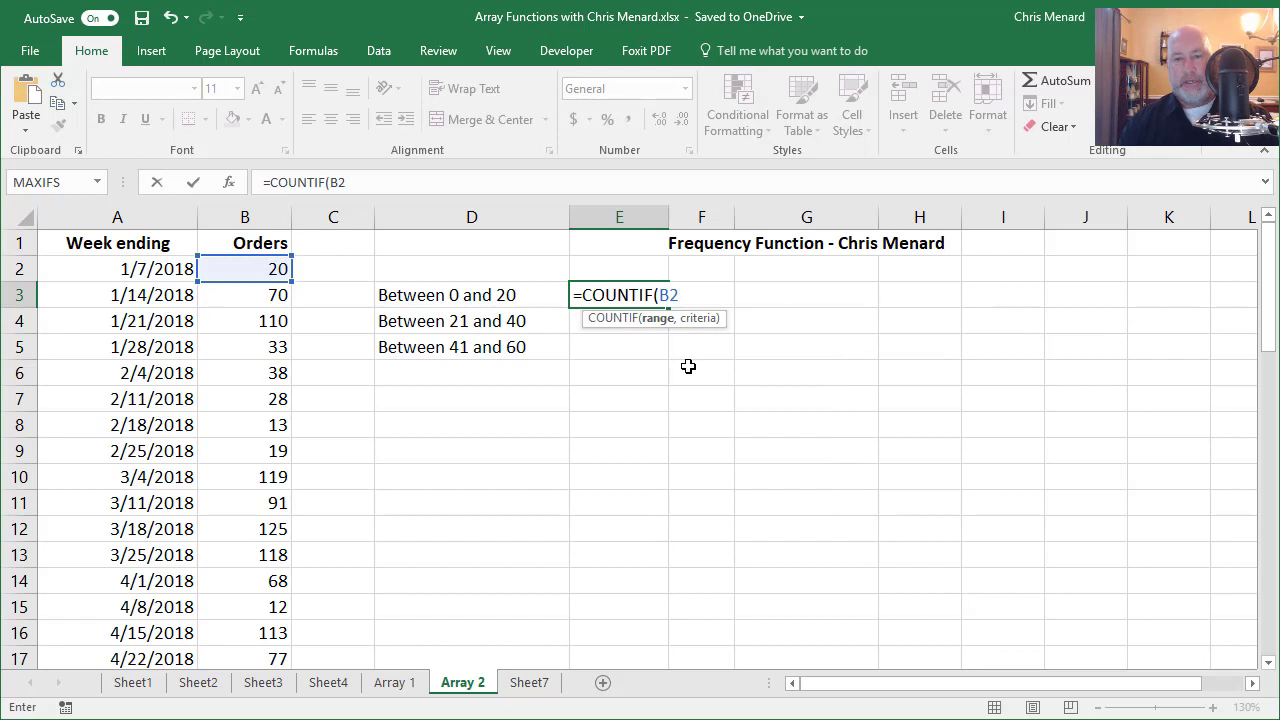
text(.B53)
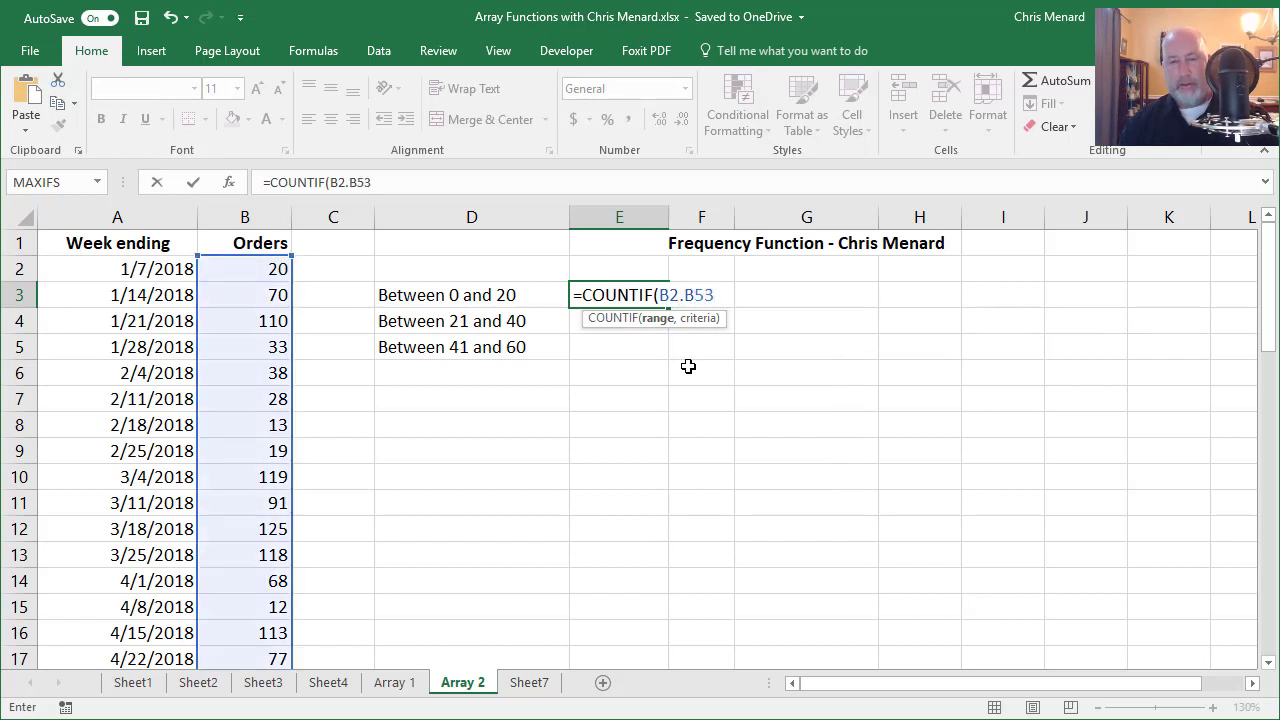
key(F4)
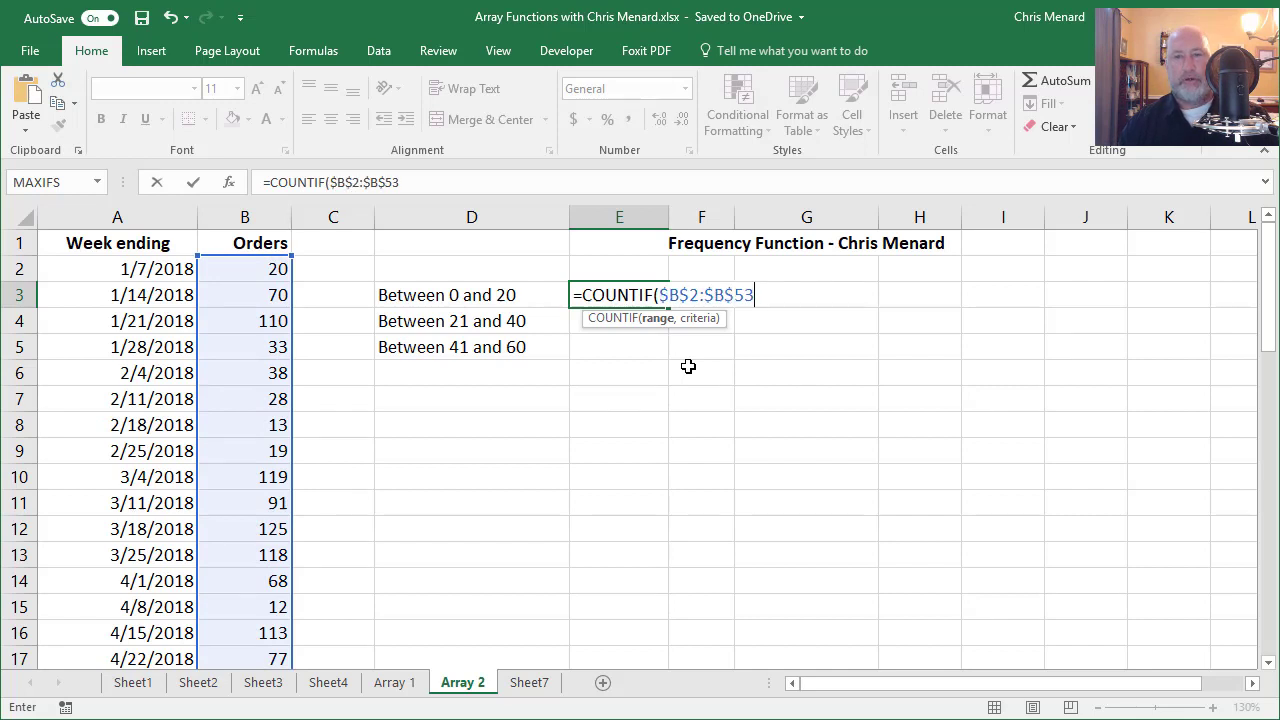
text(,)
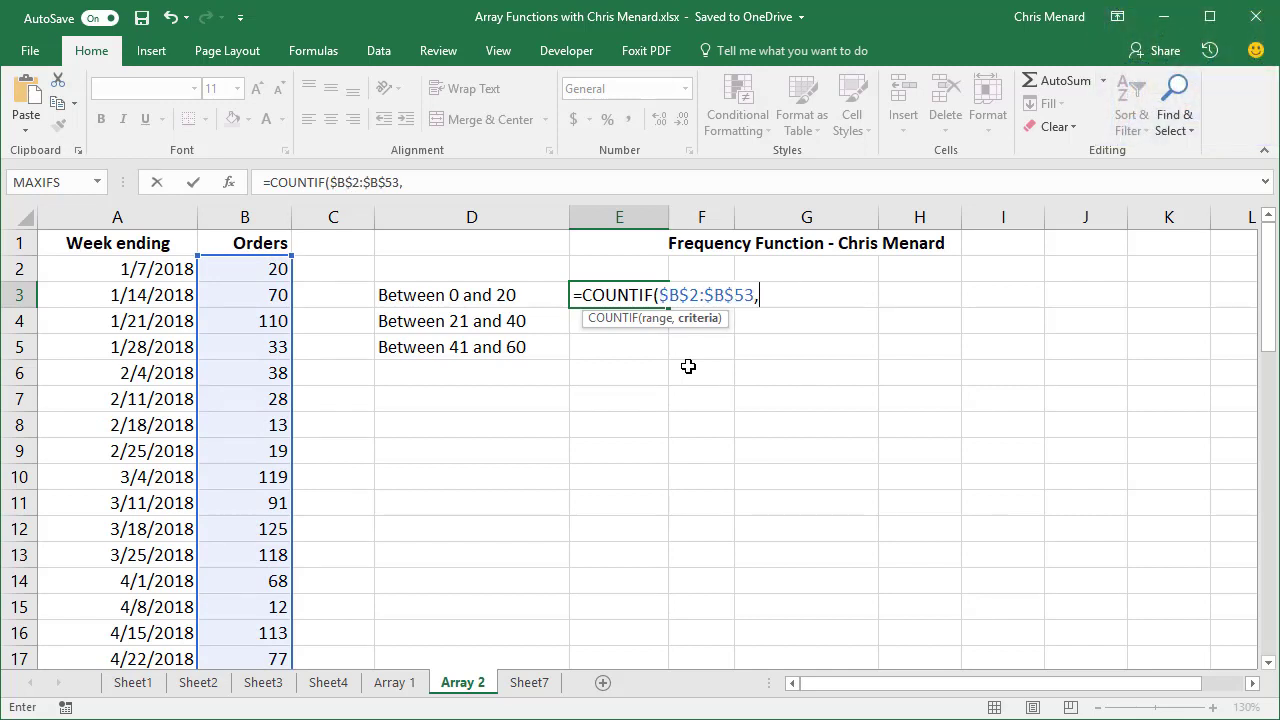
text("<=20")
key(Return)
key(Up)
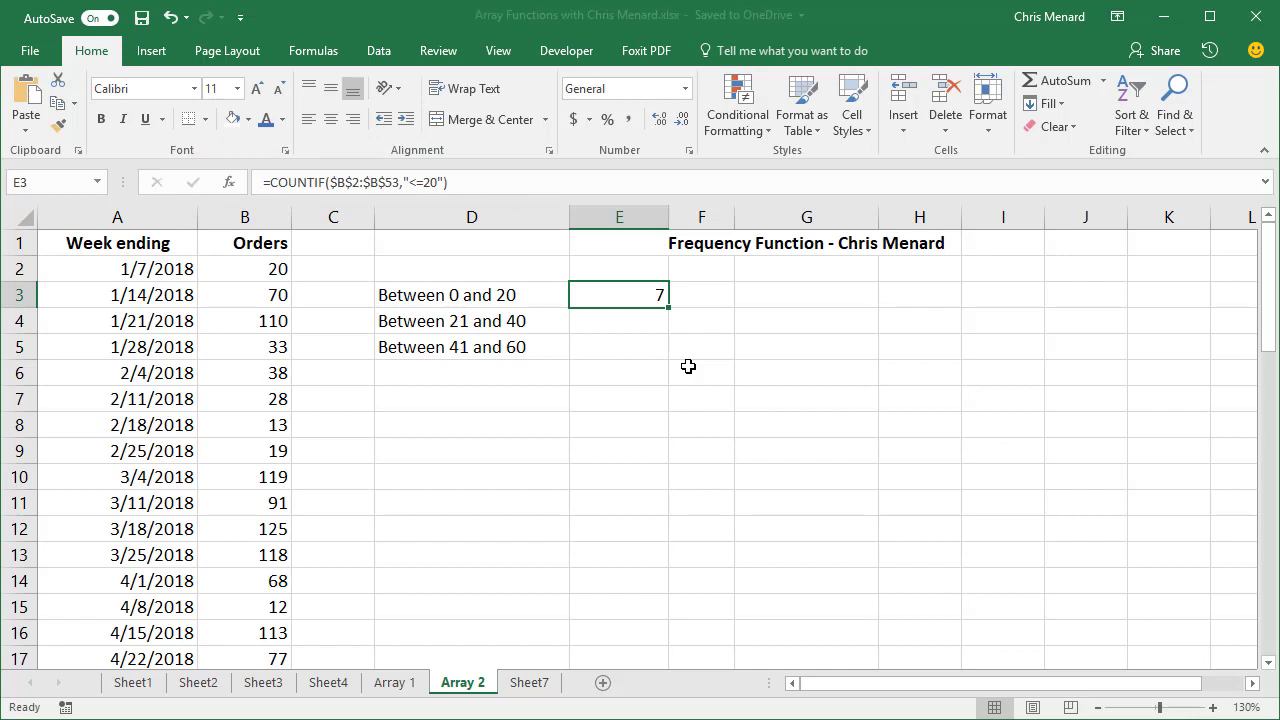
Look over the range labels in cells D3:D5
key(Left)
key(Down)
key(Down)
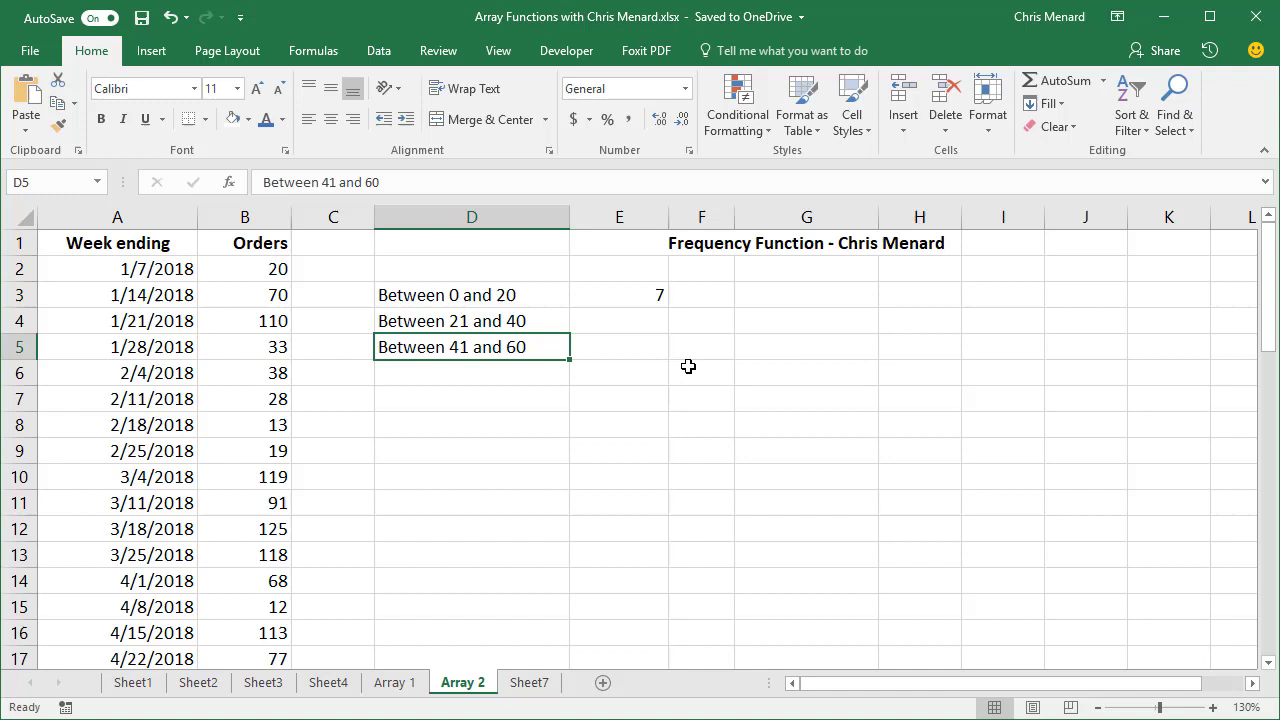
key(Up)
key(Up)
key(Down)
key(Down)
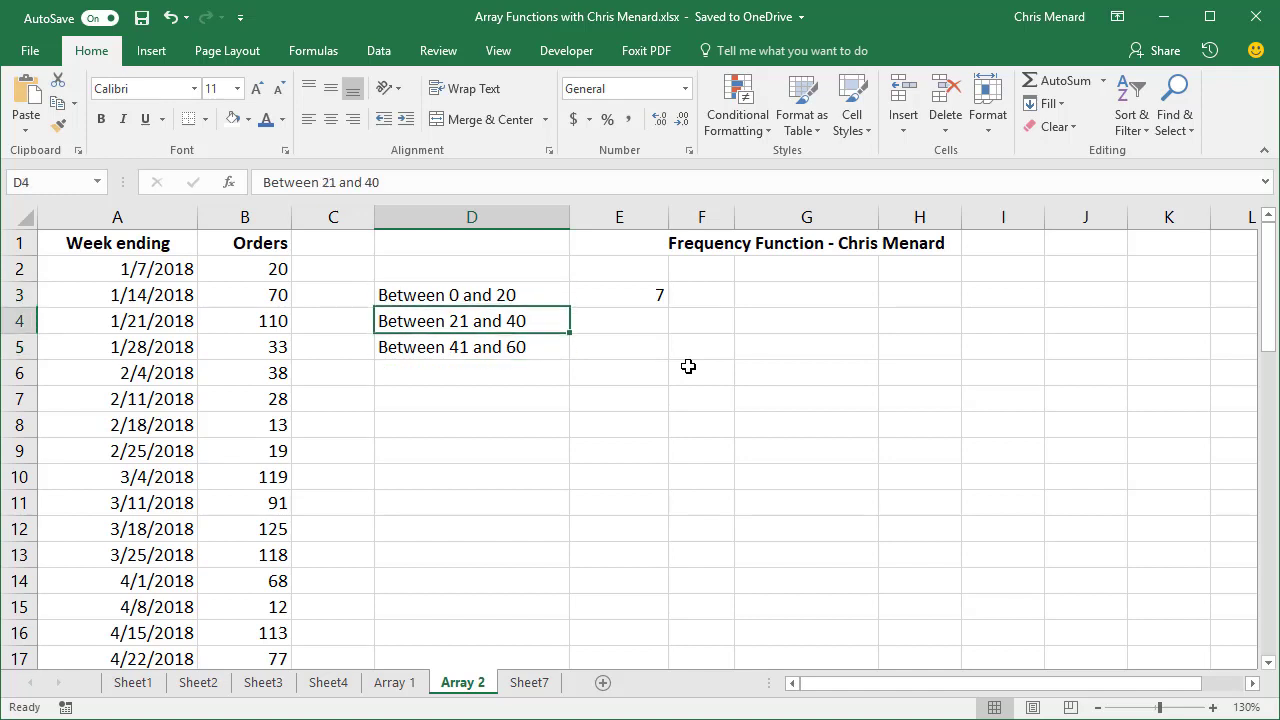
key(Up)
Start a COUNTIFS formula in cell E4 with the range $B$2:$B$53 and the criterion ">=21"
key(Right)
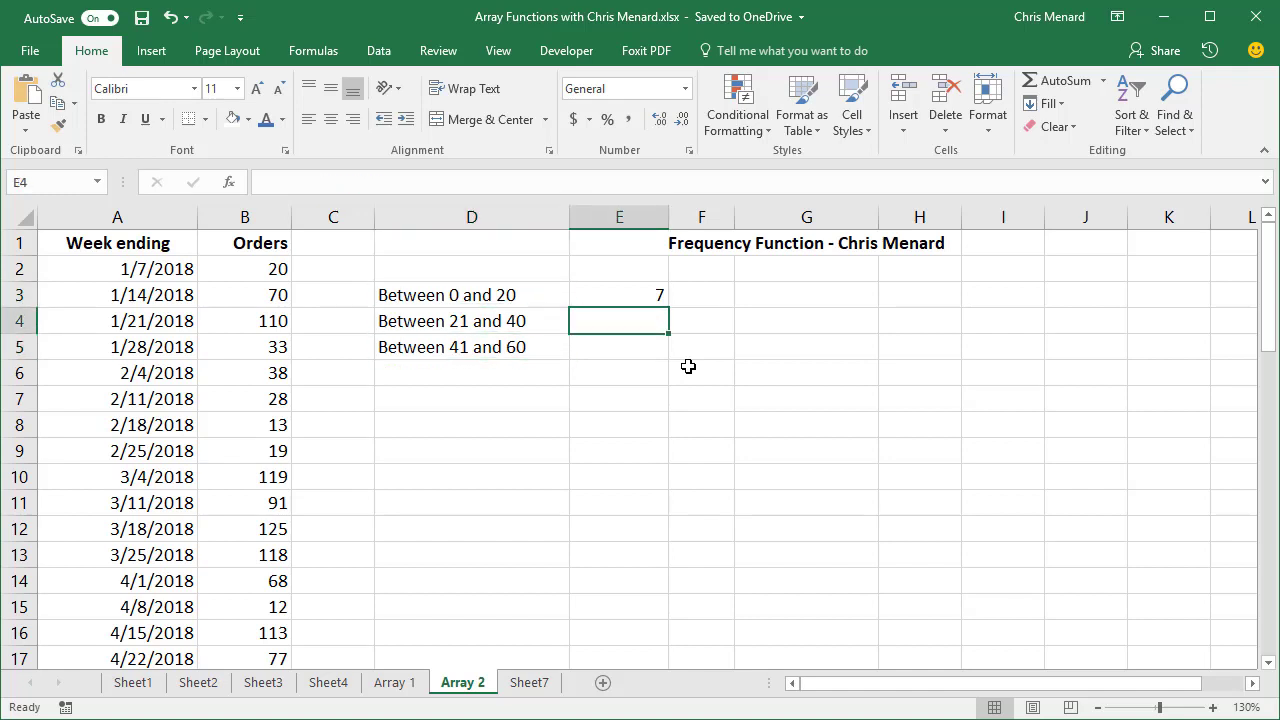
text(=)
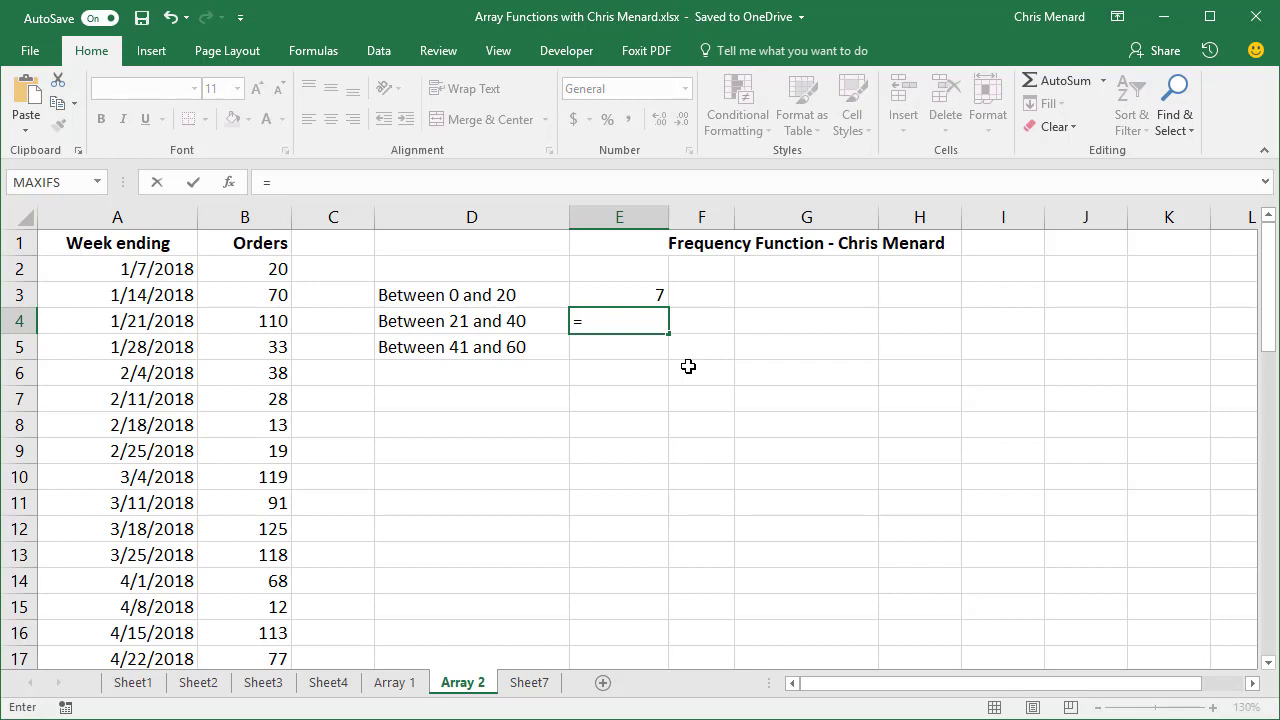
text(countifs)
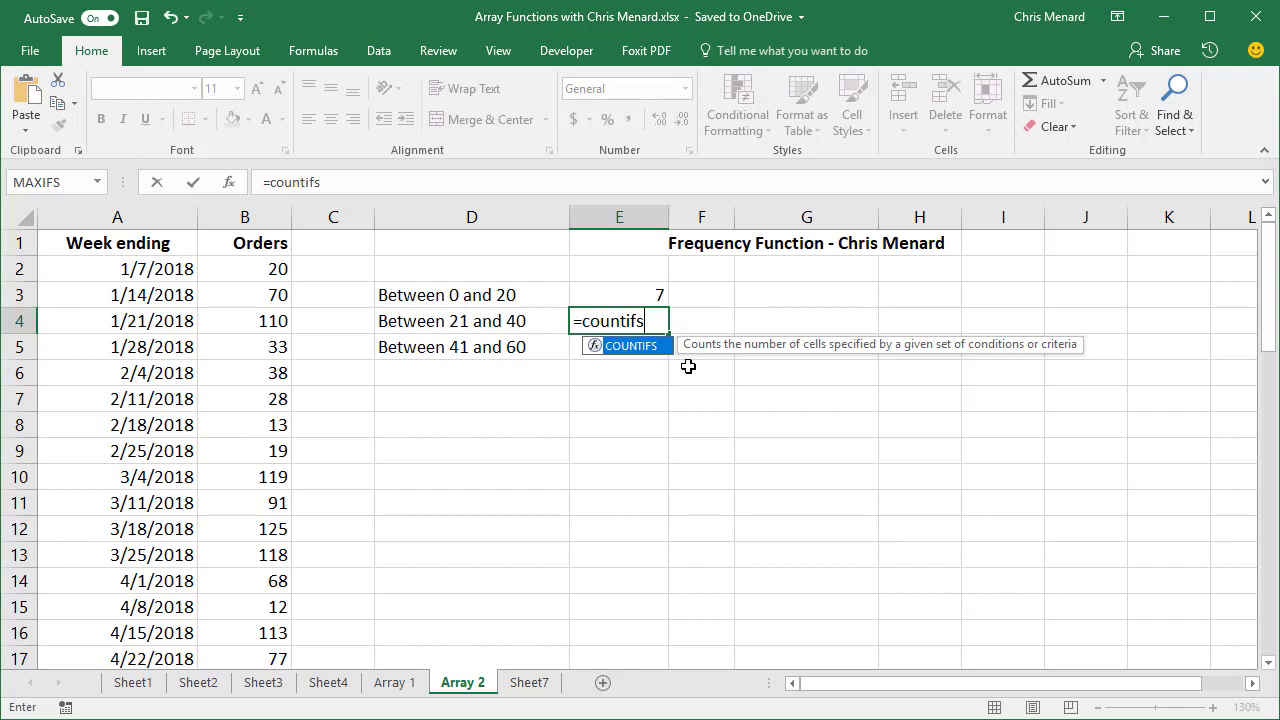
key(Tab)
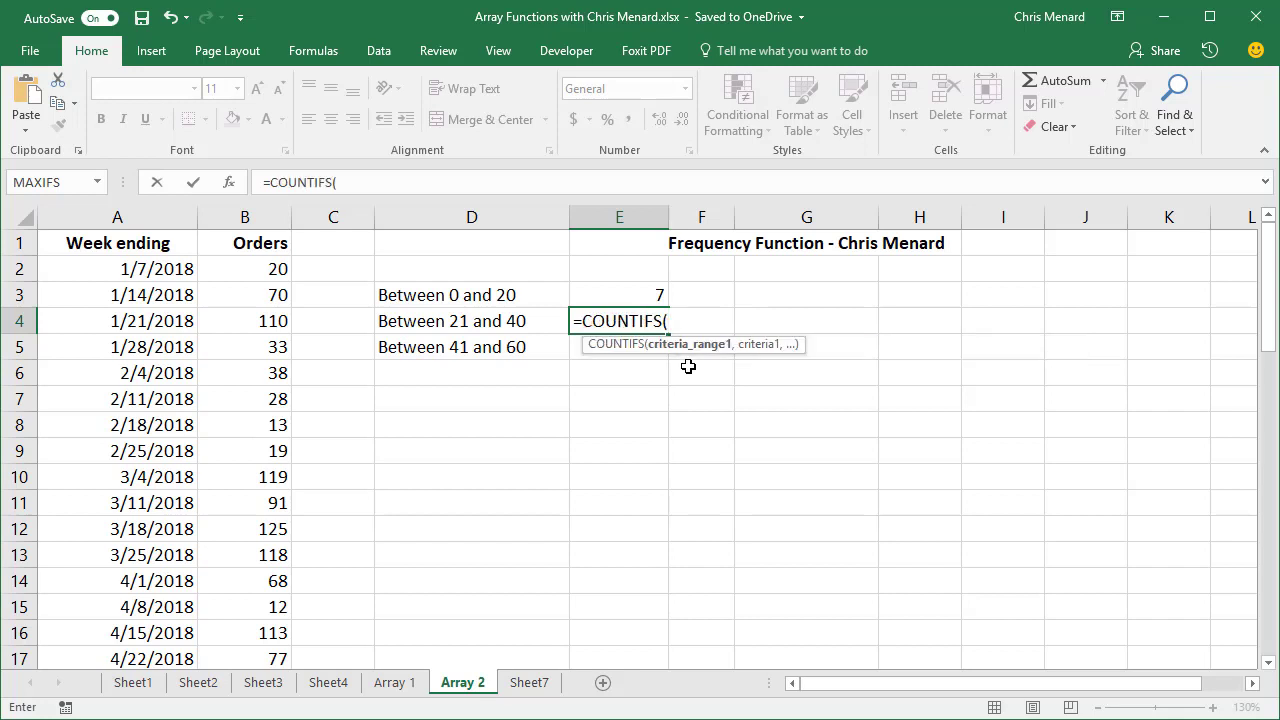
text(B2)
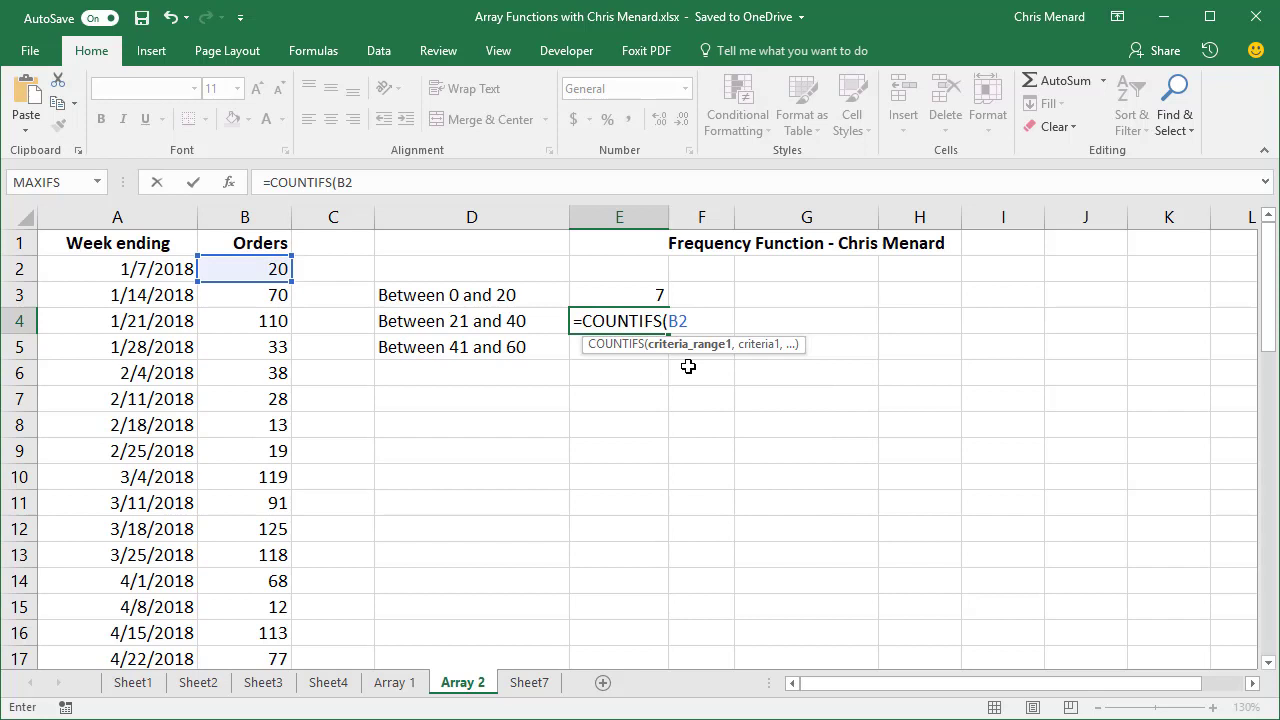
text(.b53)
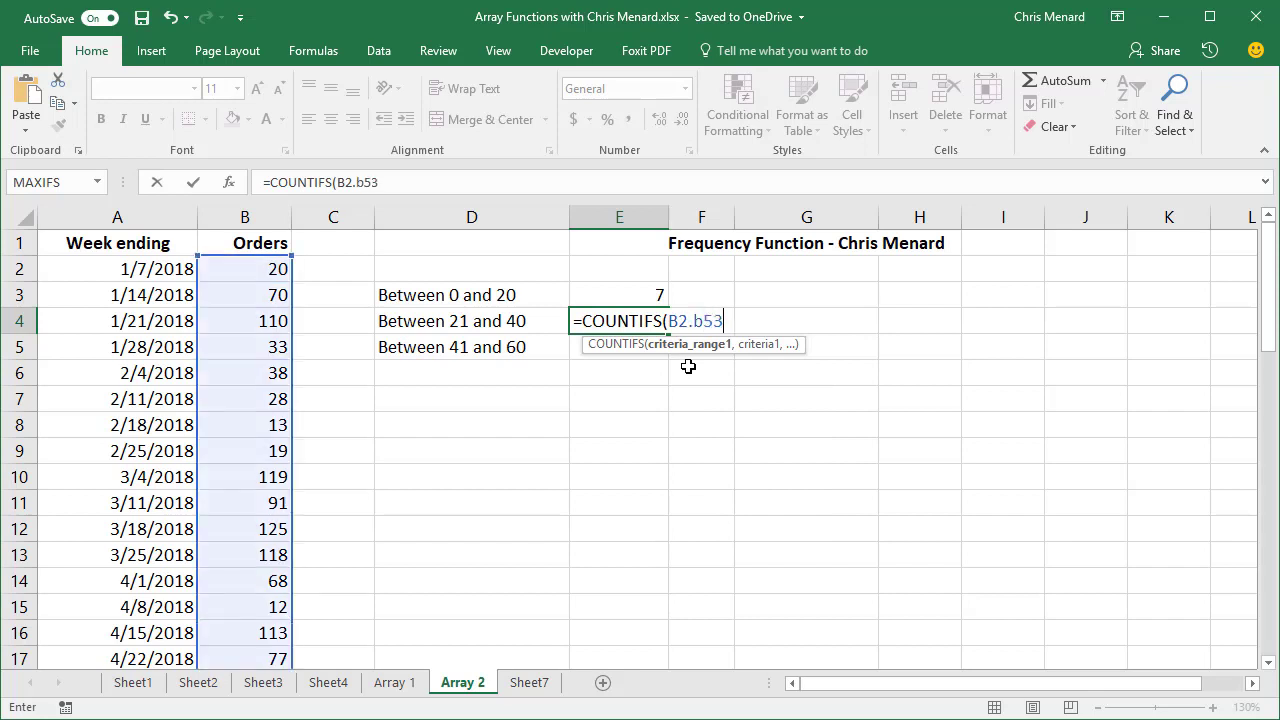
key(F4)
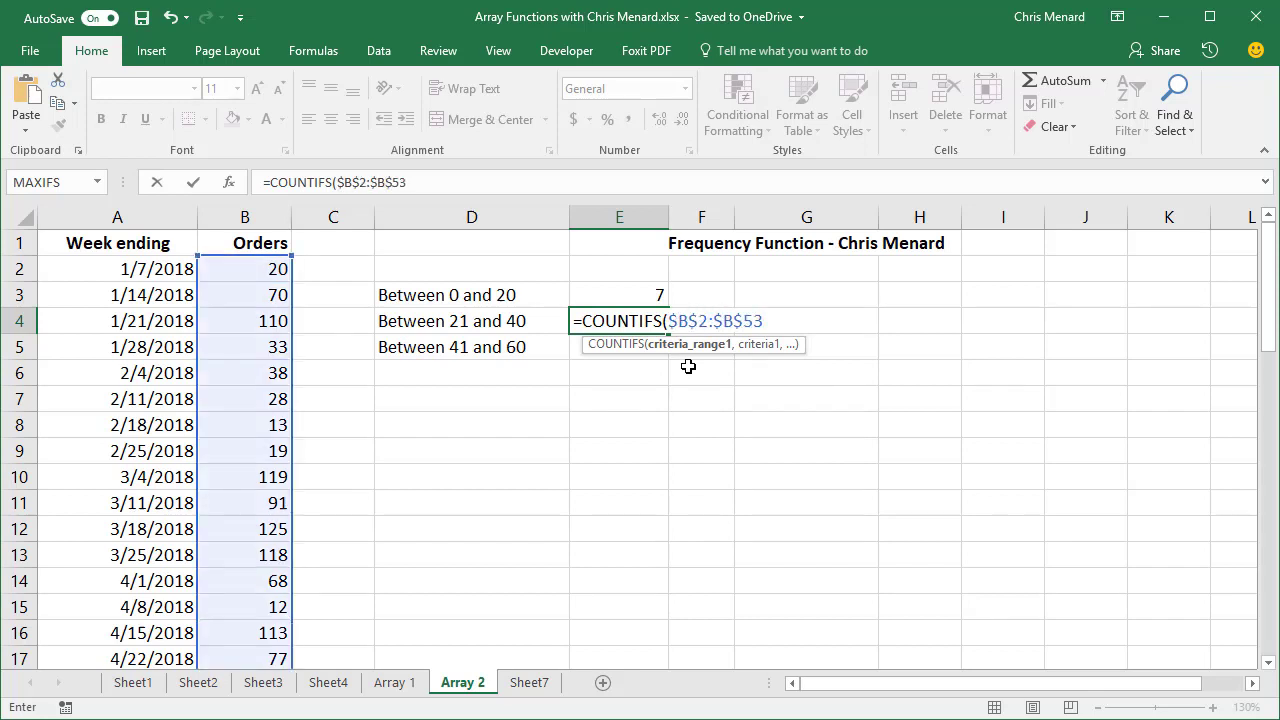
text(,)
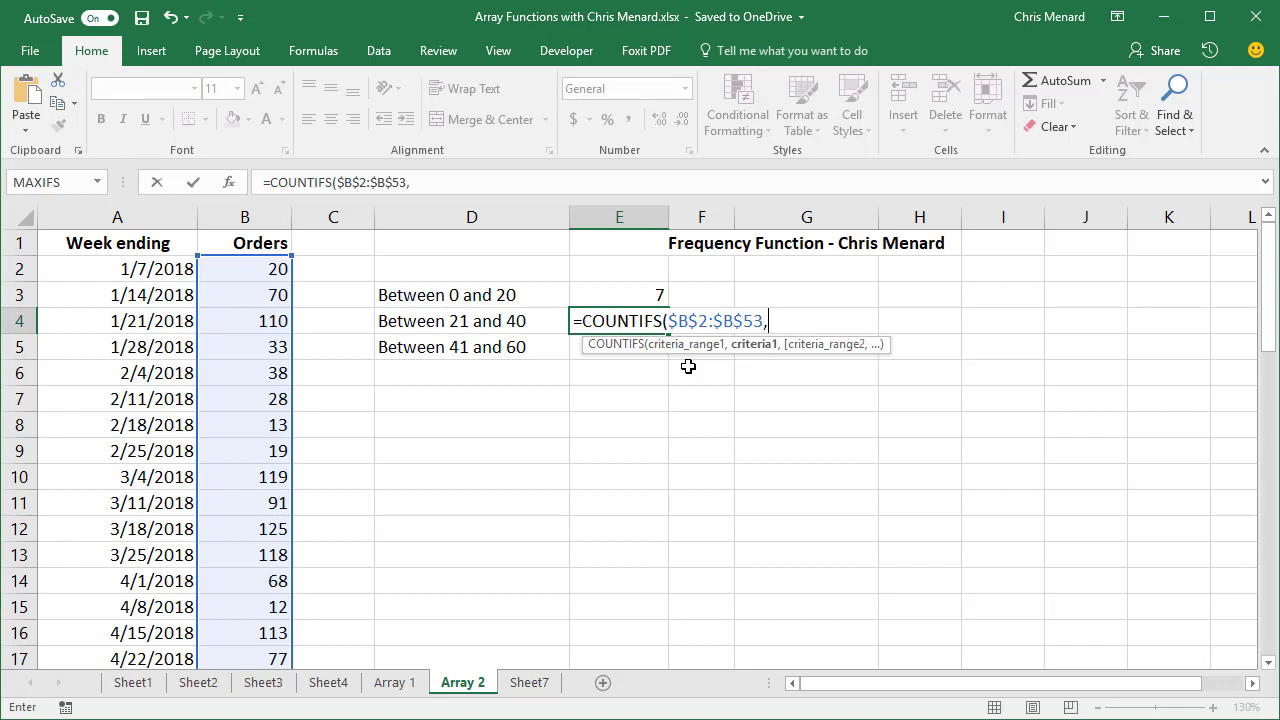
text(">=21",)
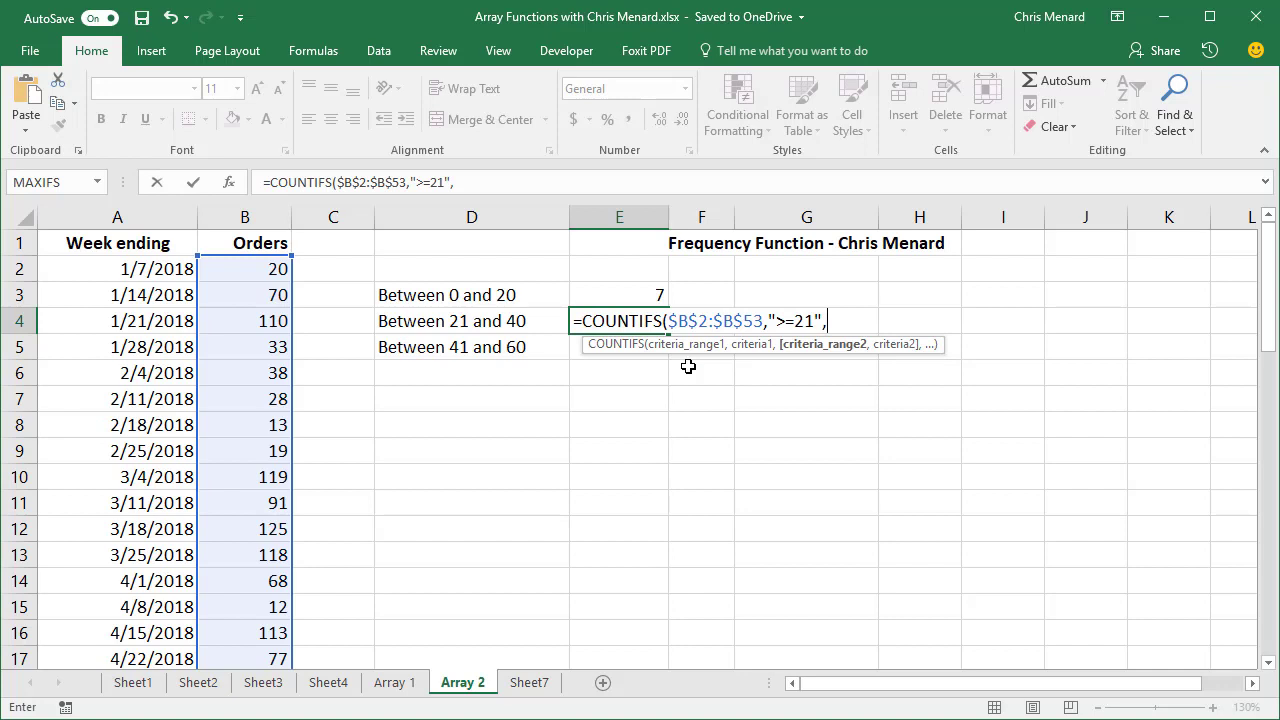
Complete the COUNTIFS formula in E4 with the second range $B$2:$B$53 and the criterion "<=40"
text(B2.B53)
key(F4)
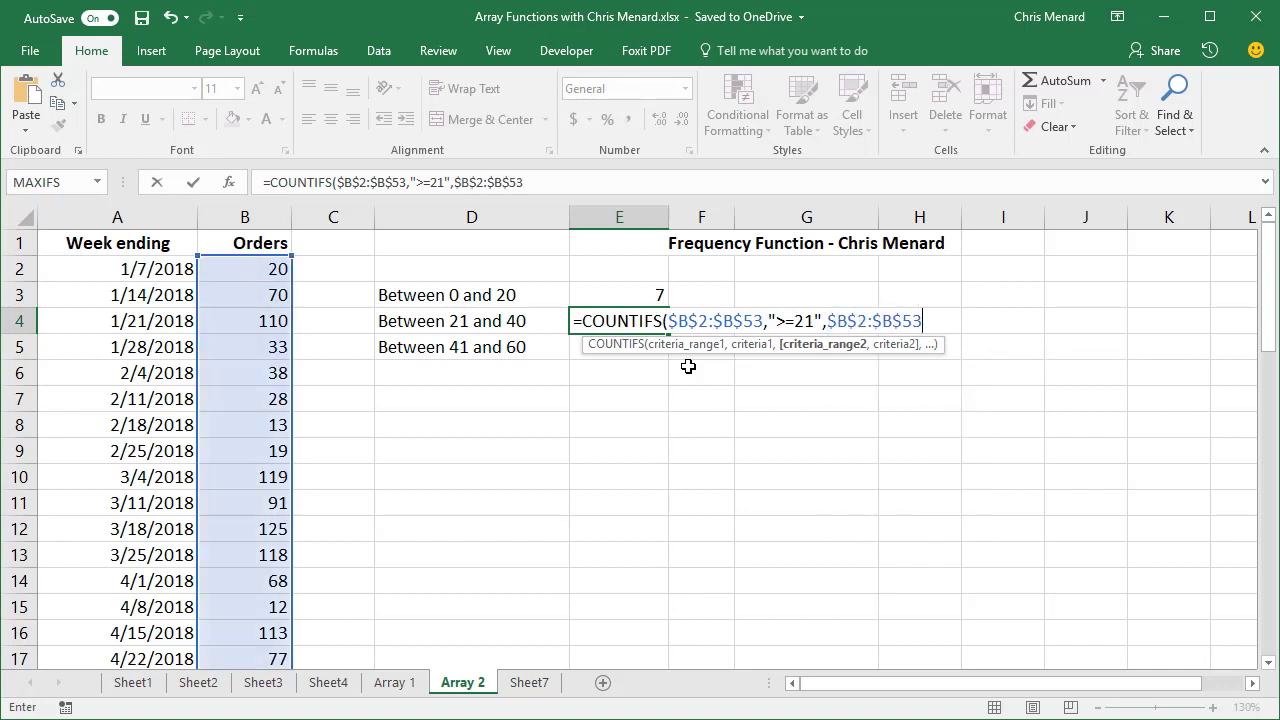
text(,")
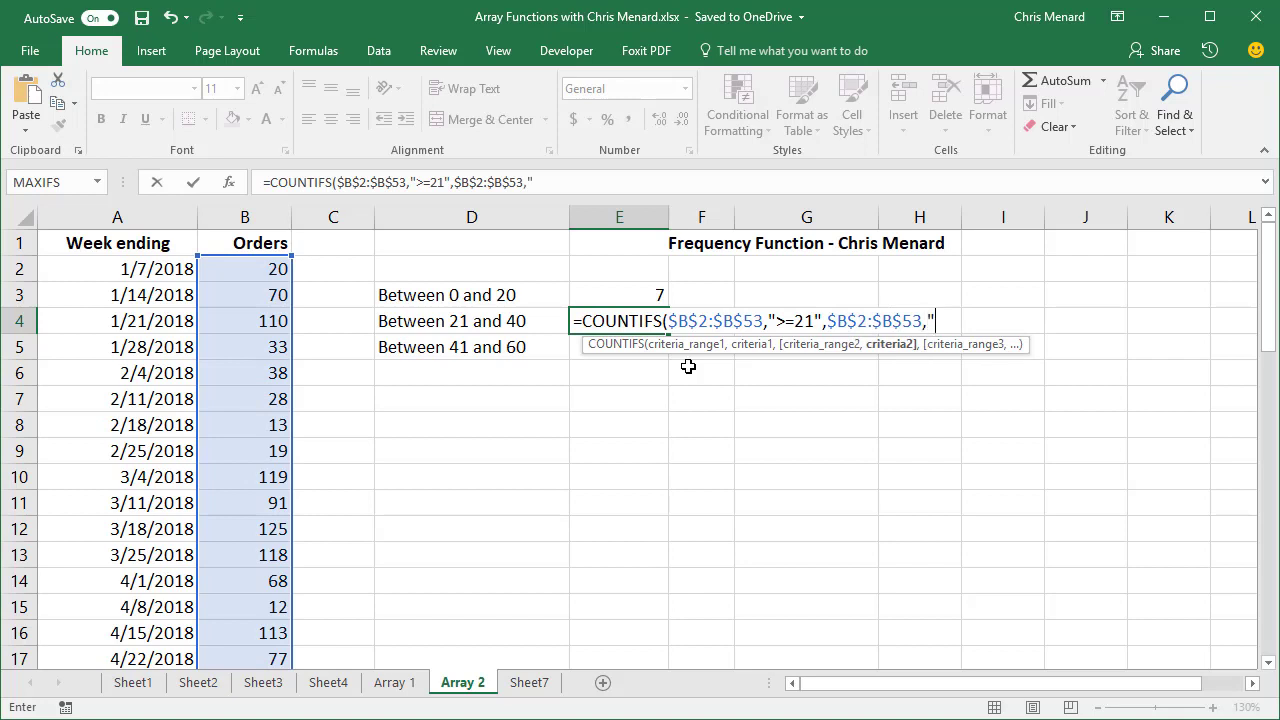
text(<=40")
text())
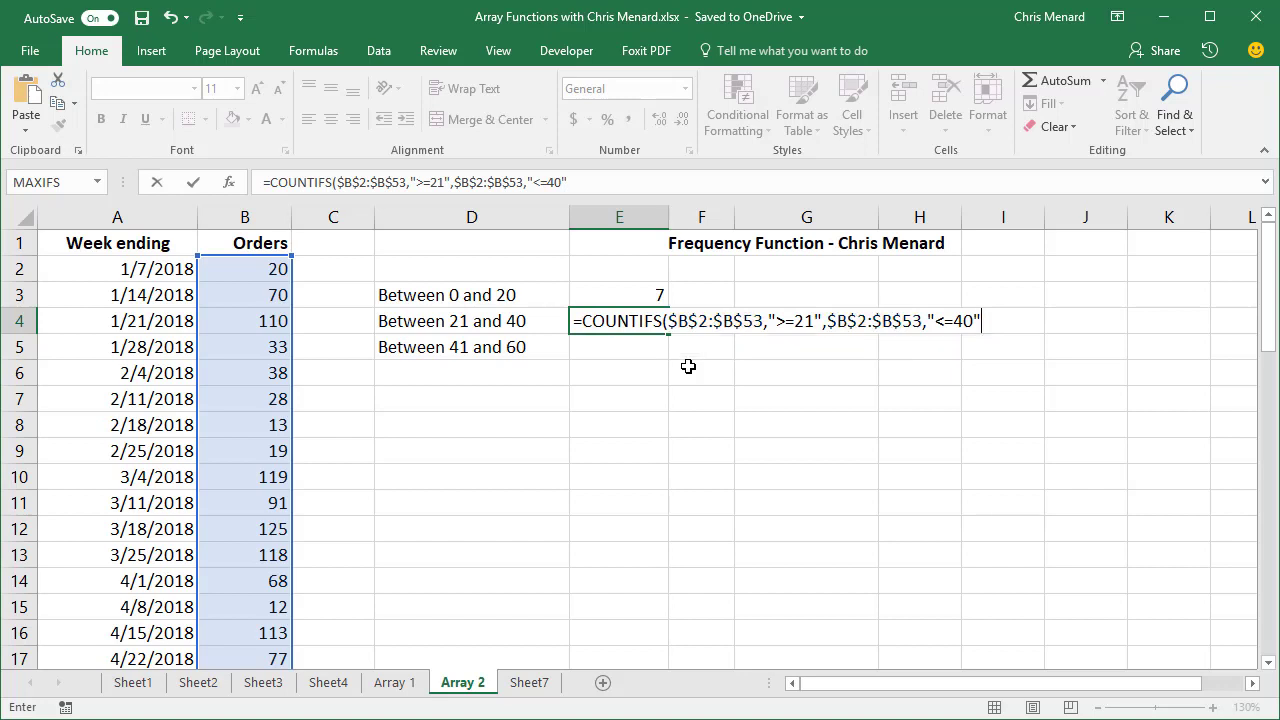
key(Return)
key(Up)
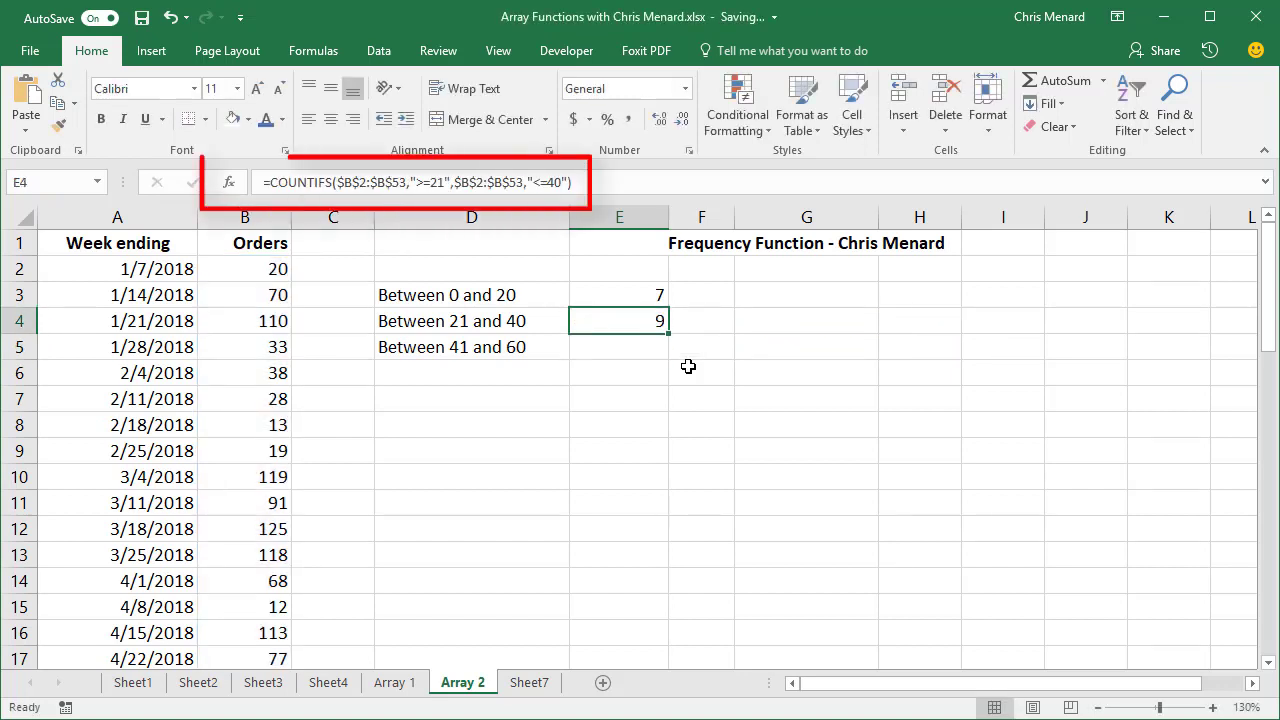
Compare the COUNTIF formula in E3 with the COUNTIFS formula in E4
click(624, 294)
click(624, 322)
click(626, 301)
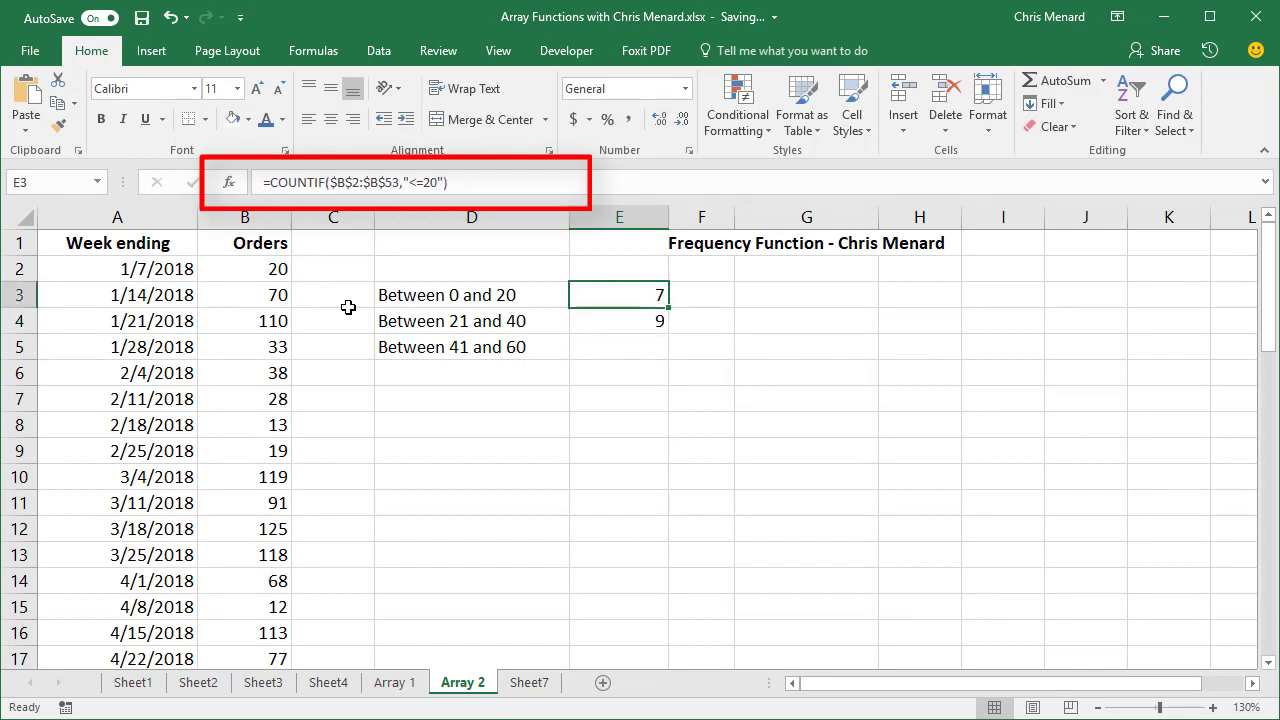
Sort the data by Orders from smallest to largest, and select B2:B8 and B9:B17 in turn to check both counts
click(280, 271)
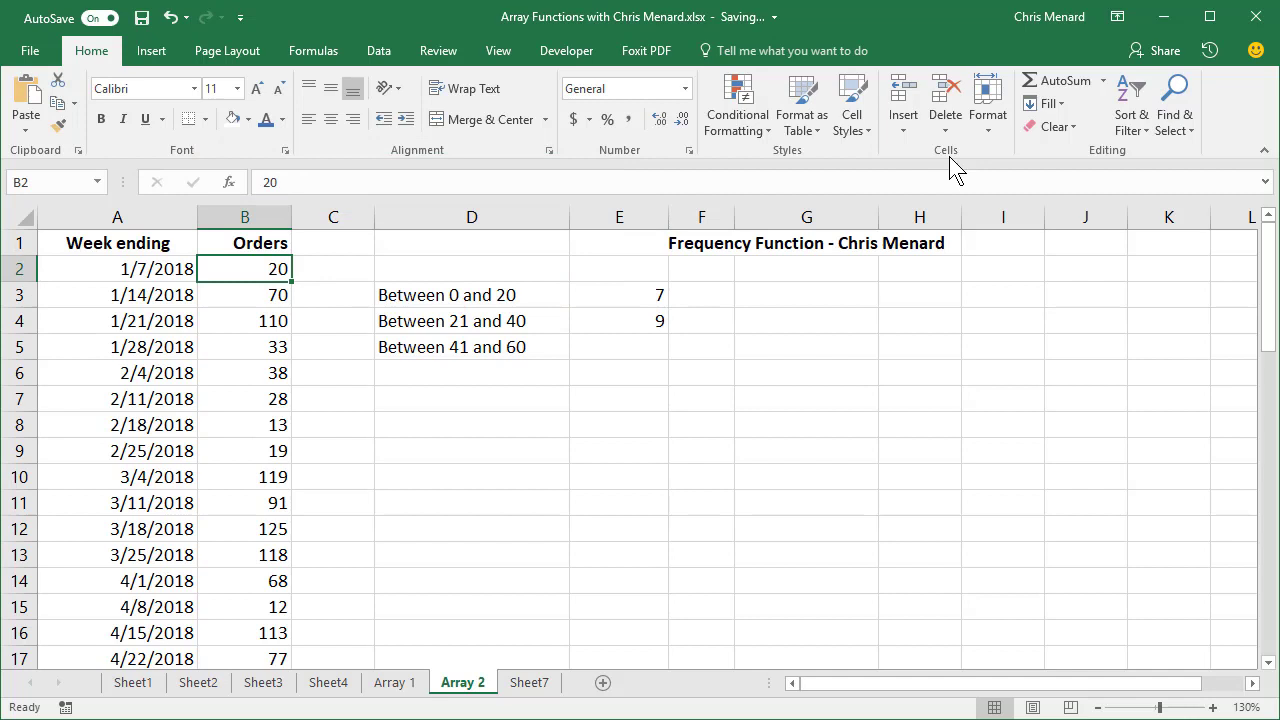
click(1130, 128)
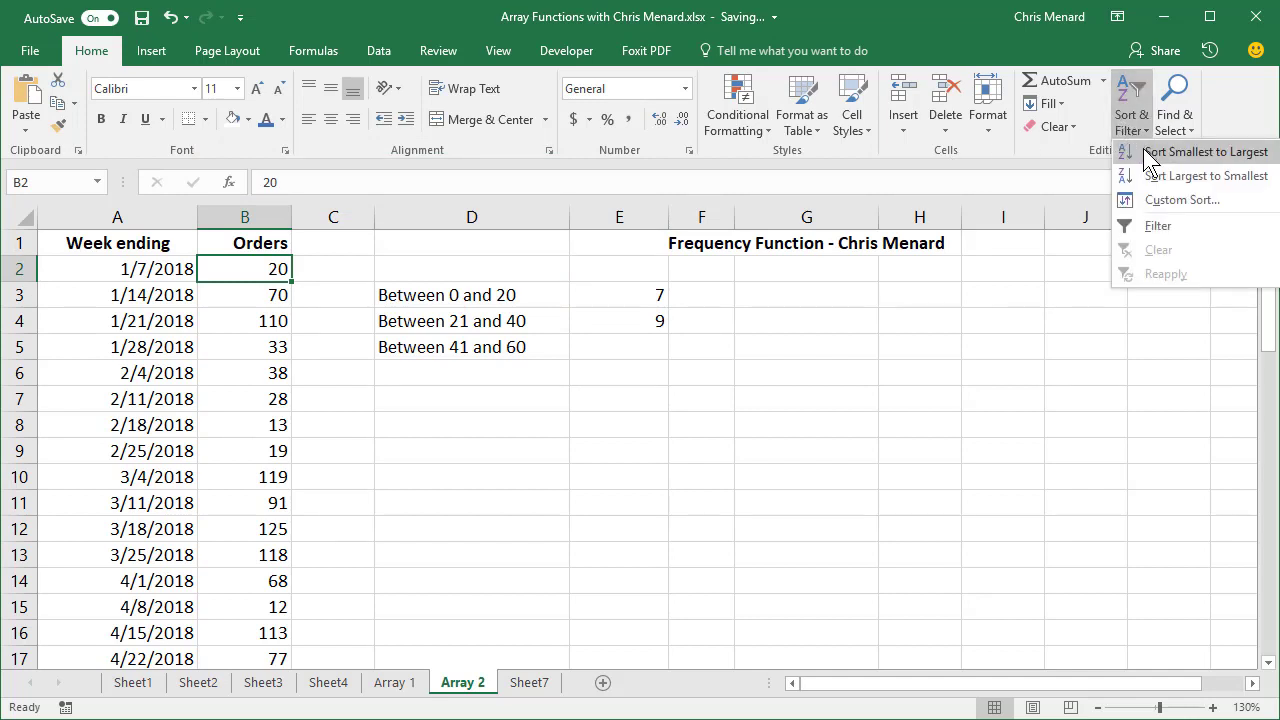
click(1150, 153)
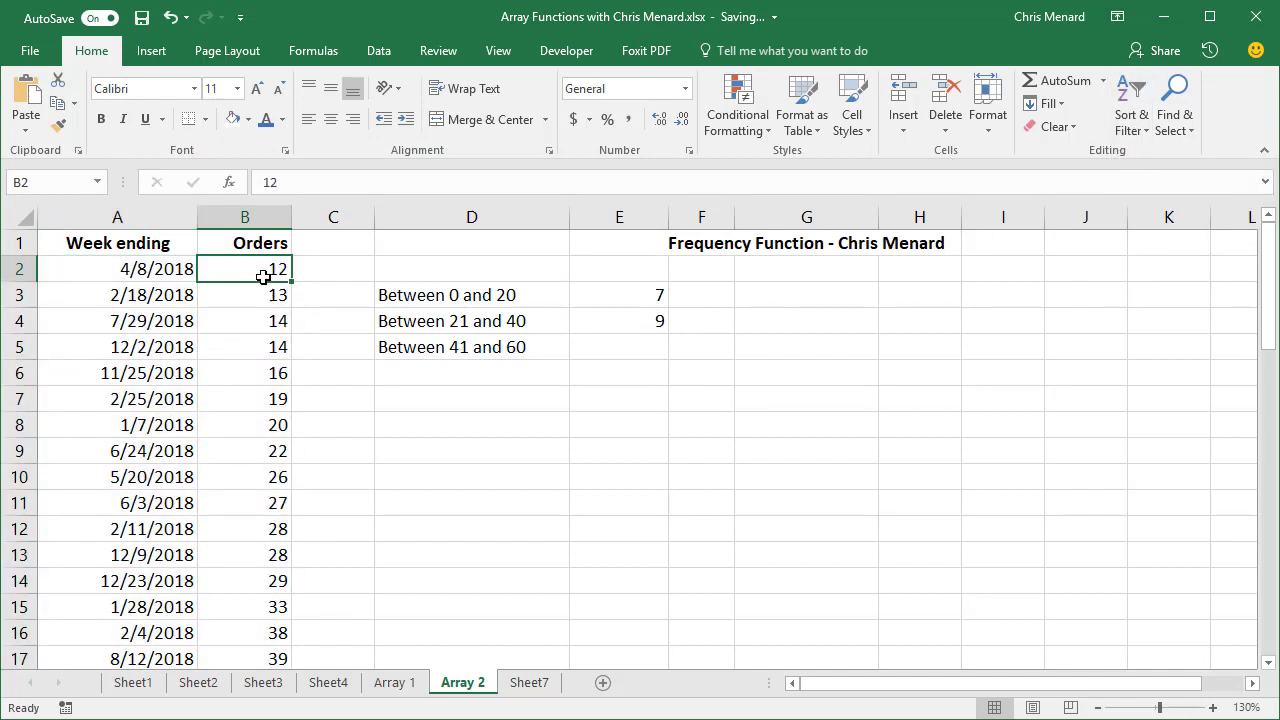
drag(259, 268, 260, 425)
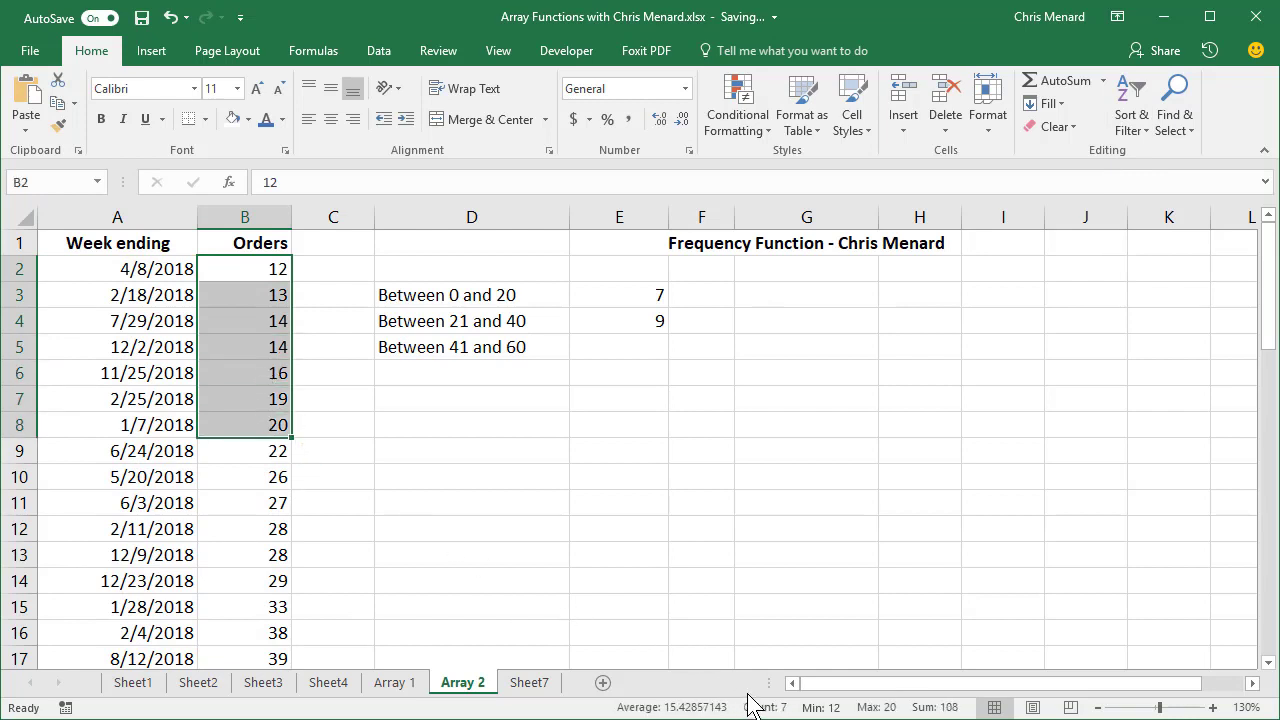
drag(255, 452, 258, 527)
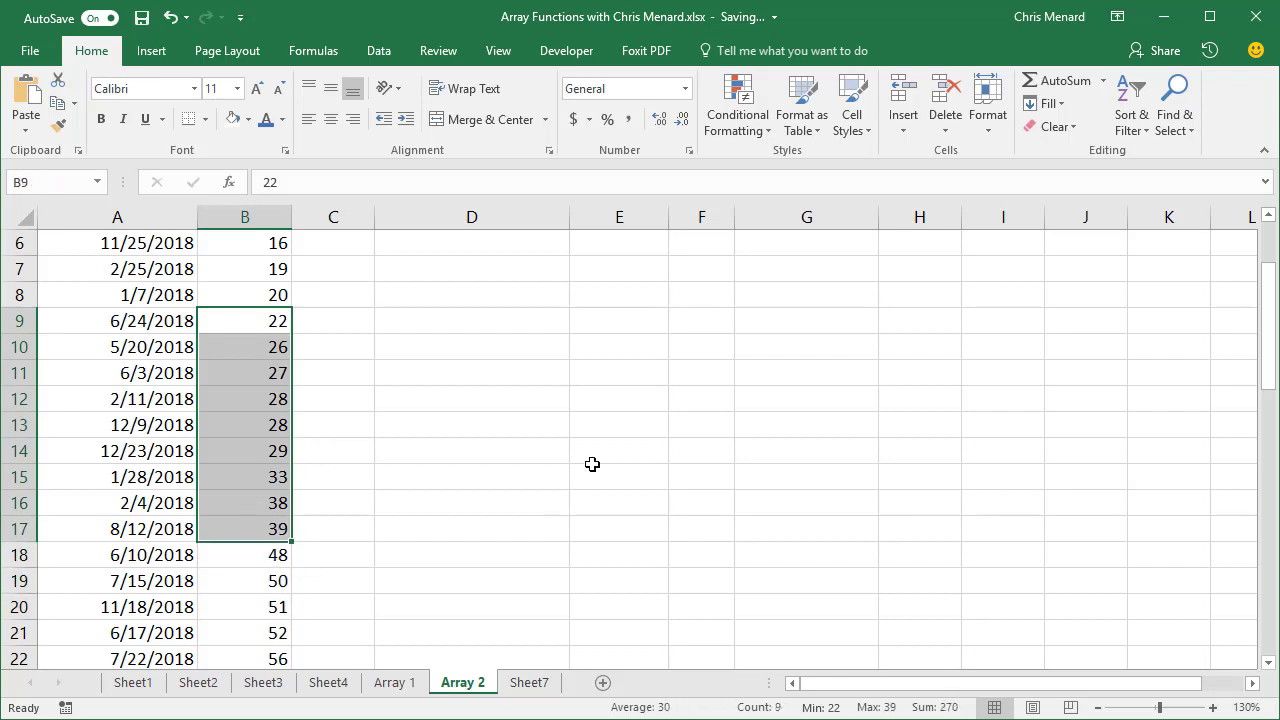
Enter the label "Over 100" in cell D8 below the existing order range labels
scroll(595, 455, up, 2)
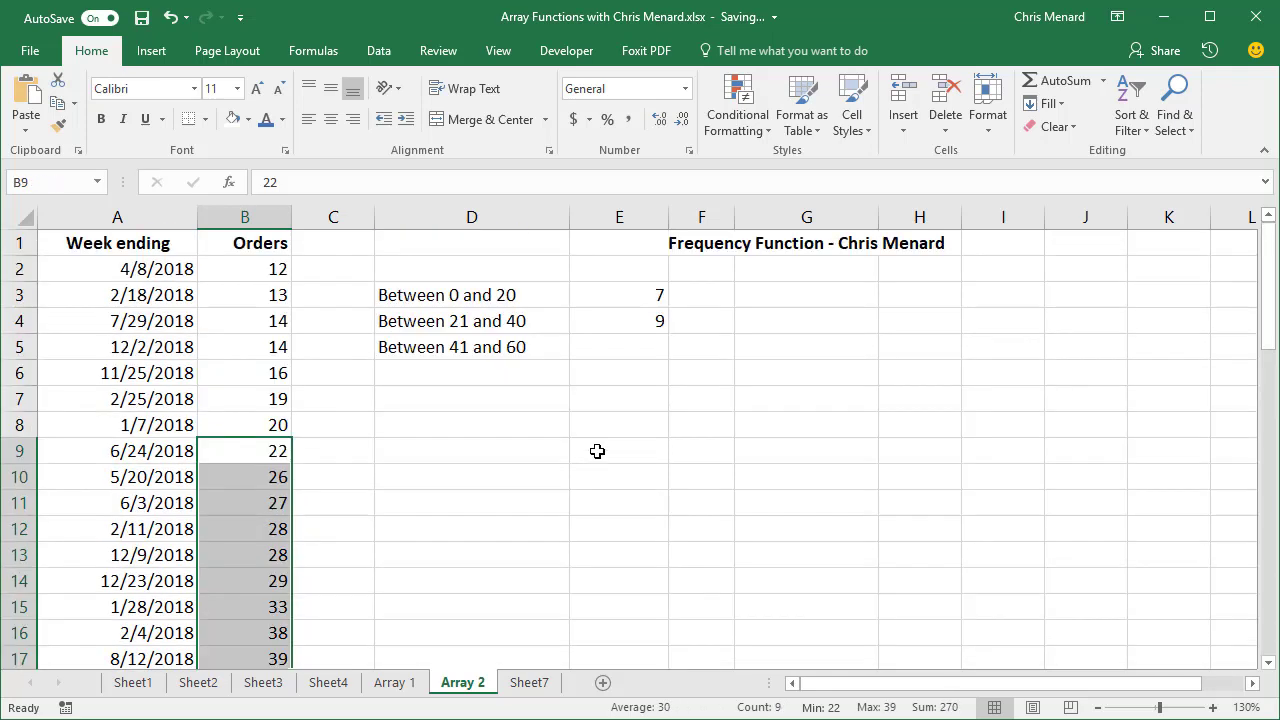
click(635, 321)
click(628, 345)
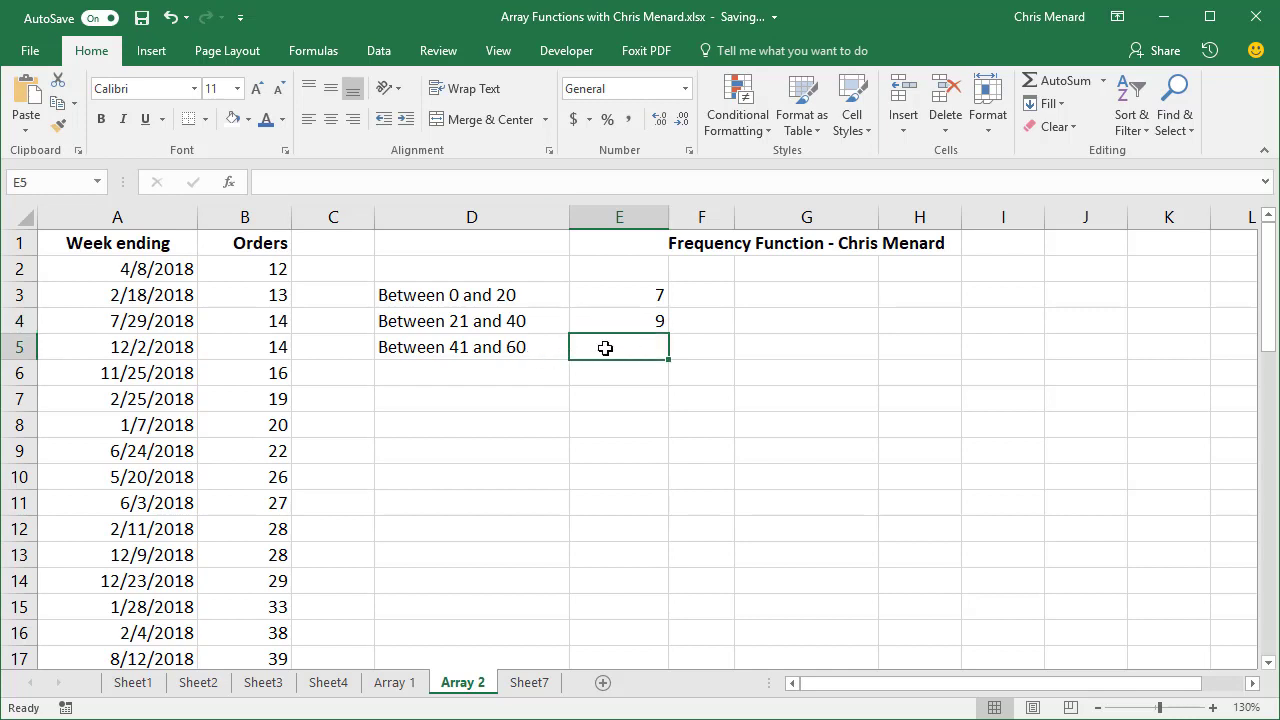
click(523, 375)
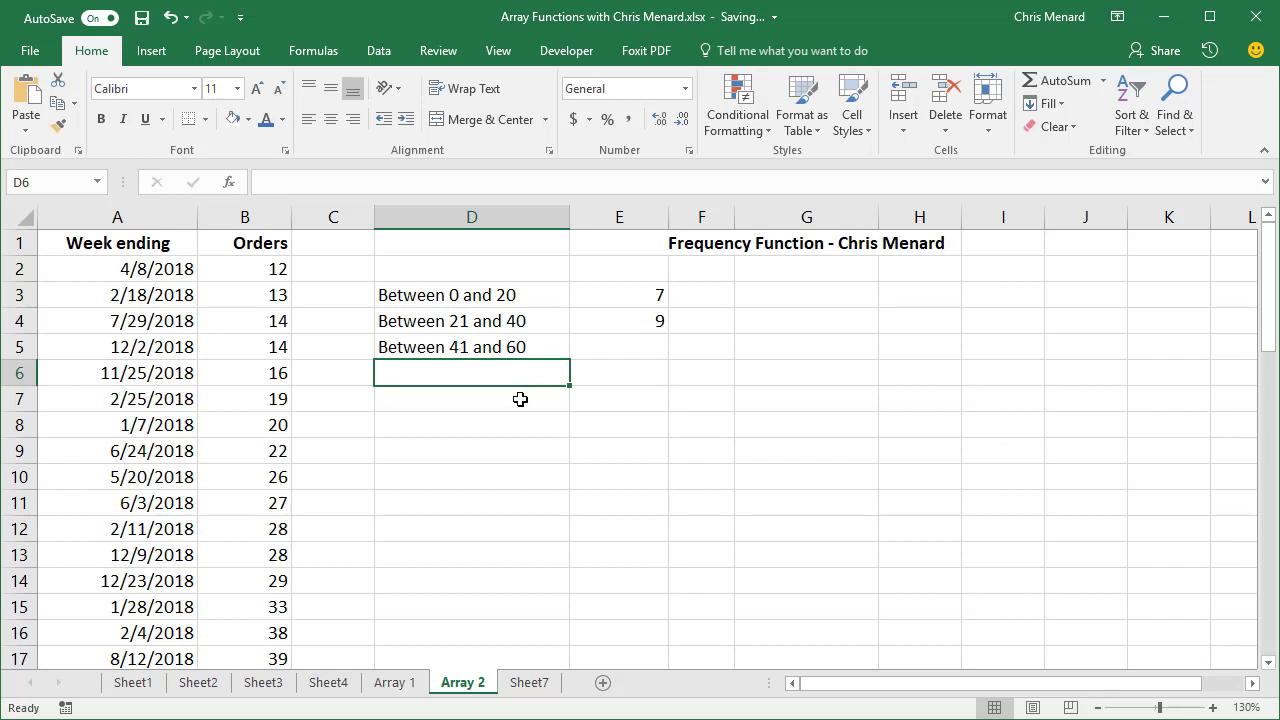
click(523, 398)
click(524, 425)
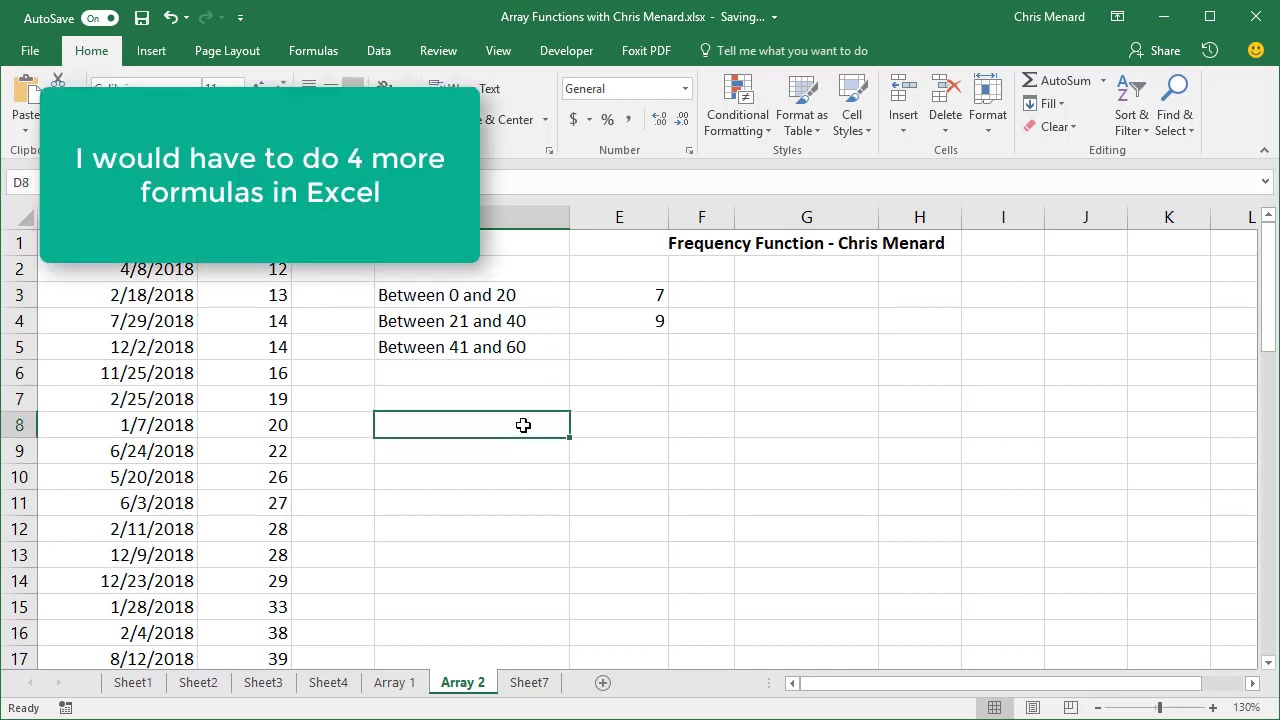
text(Over )
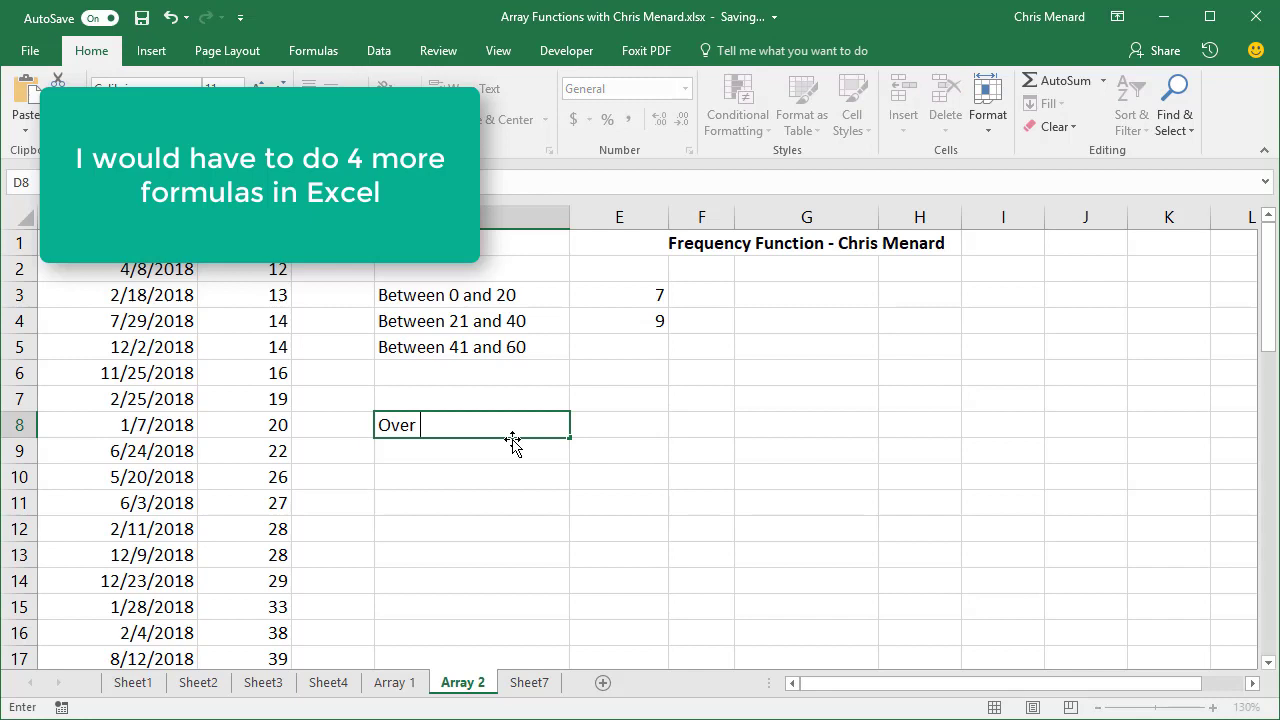
text(100)
key(Return)
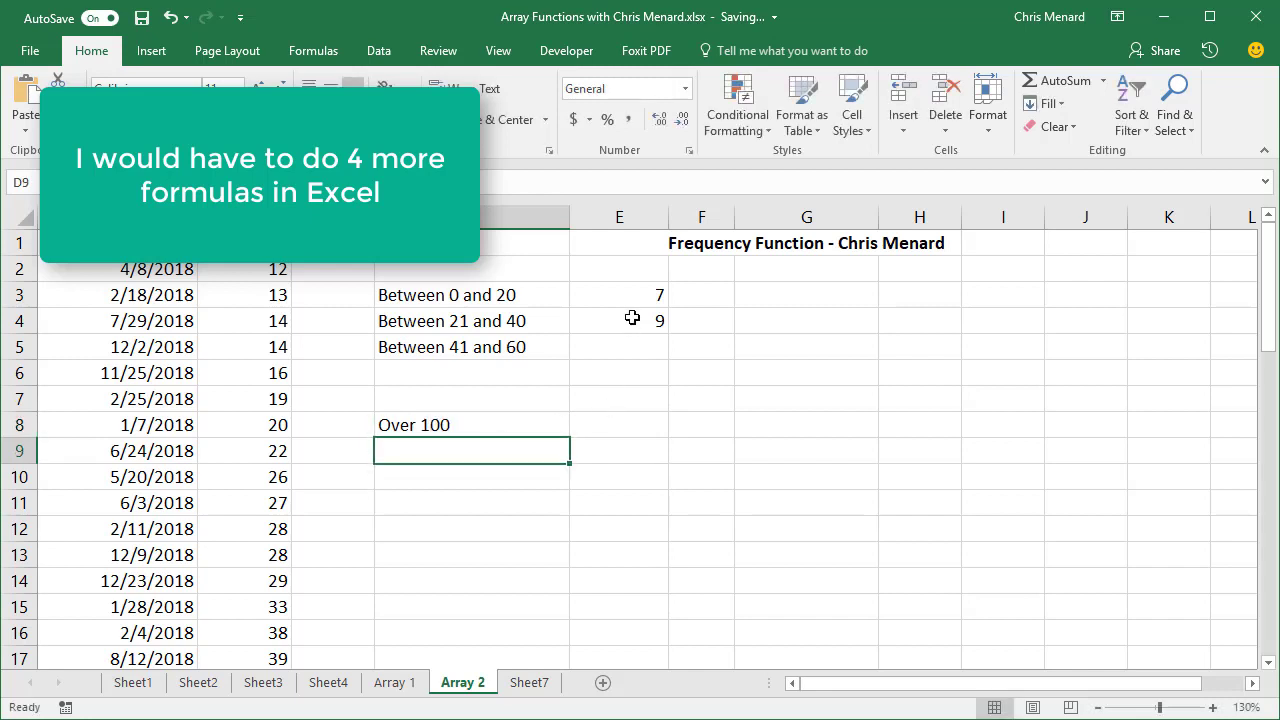
Examine cells E4 through E8 to see which order ranges still need their own counting formula
click(635, 316)
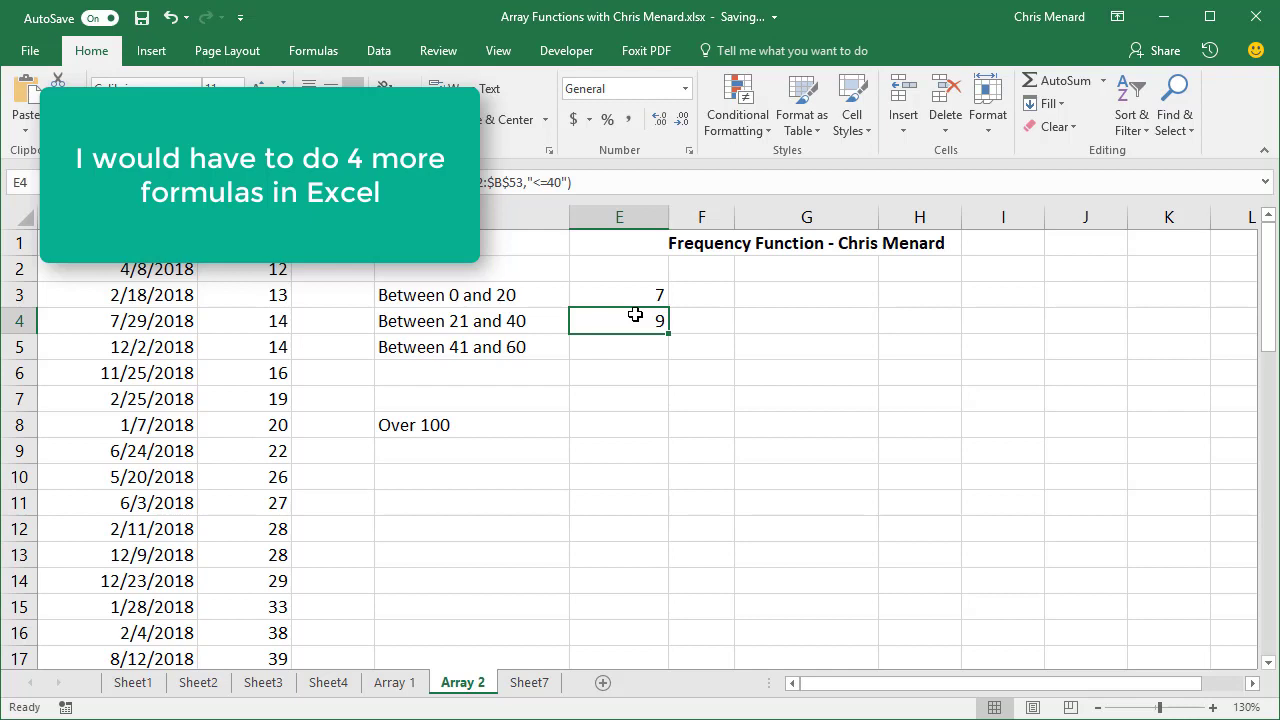
key(Down)
key(Down)
key(Up)
key(Up)
key(Down)
key(Down)
key(Down)
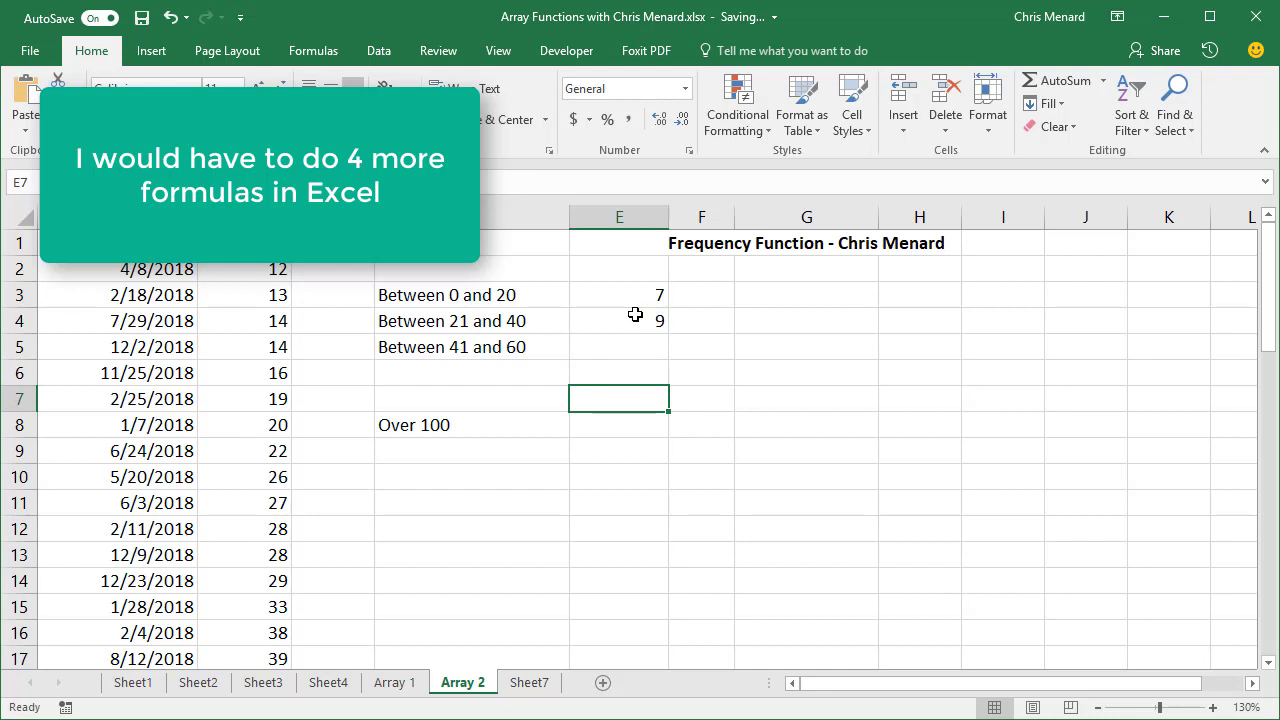
key(Down)
Enter the bin limits 20, 40, 60, 80 and 100 in cells G2 through G6 under the Frequency Function heading
key(Up)
key(Up)
key(Up)
key(Up)
key(Up)
key(Up)
key(Up)
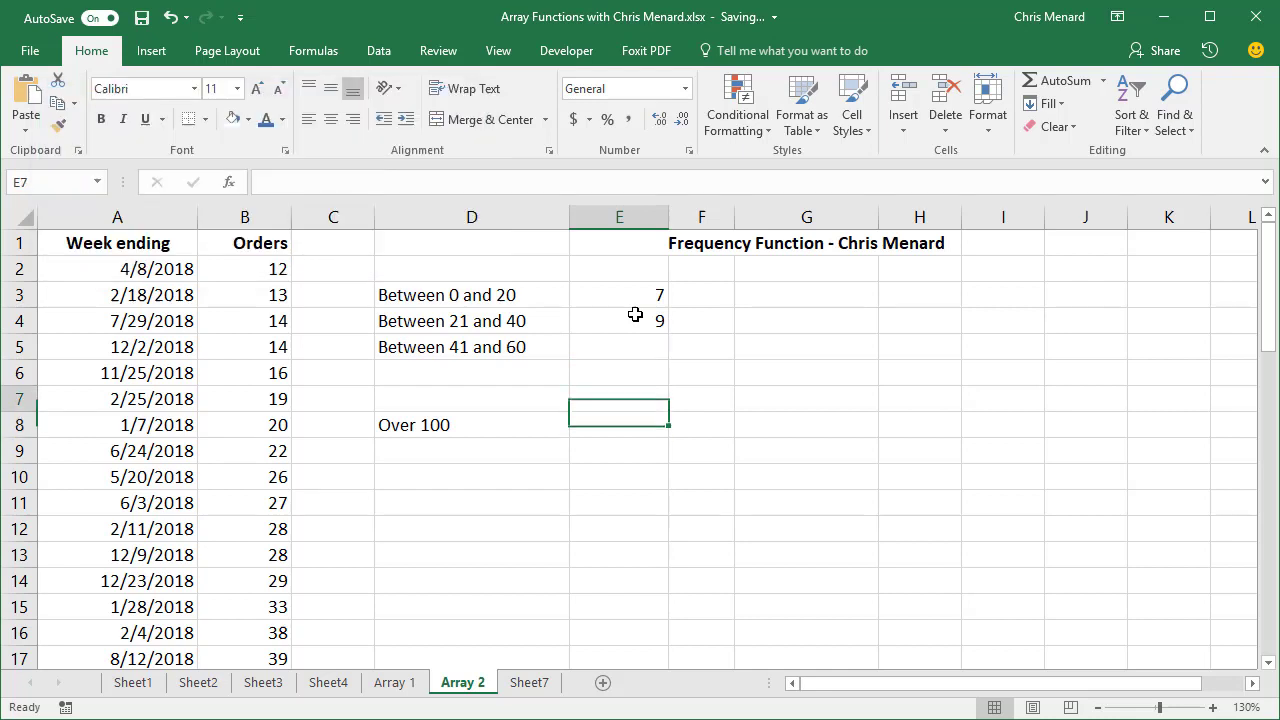
key(Right)
key(Right)
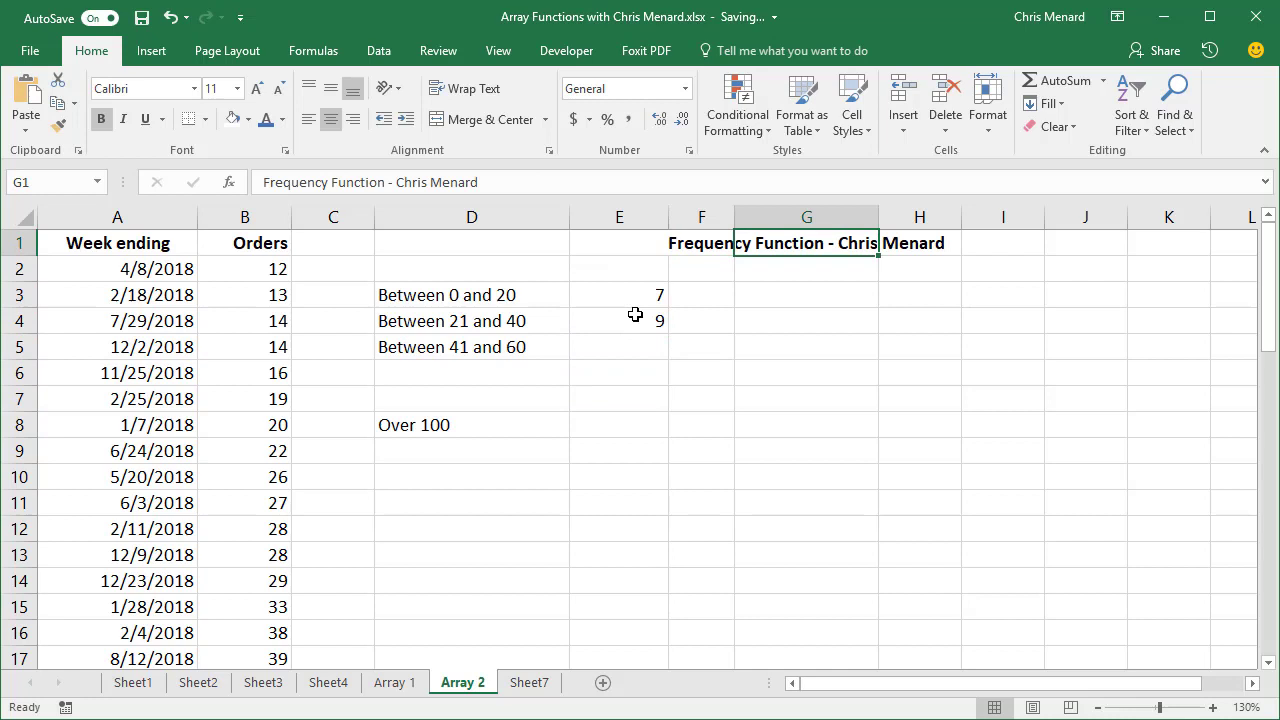
key(Down)
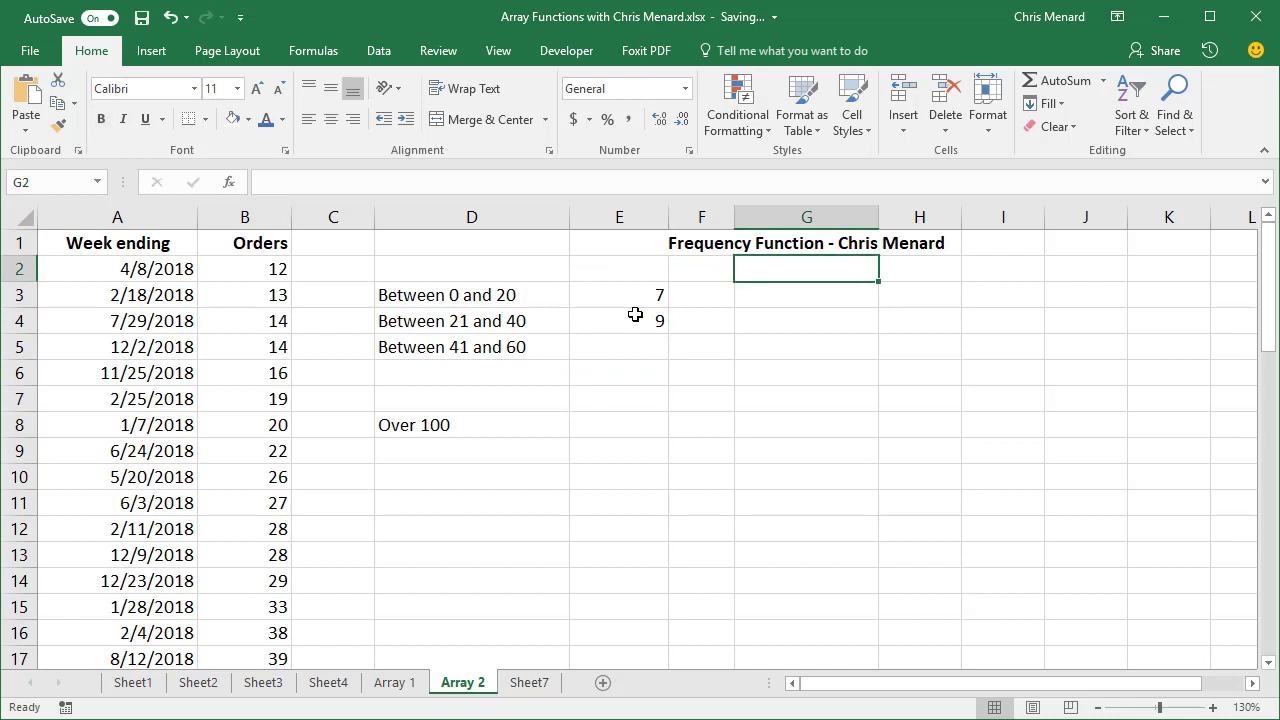
text(20)
key(Return)
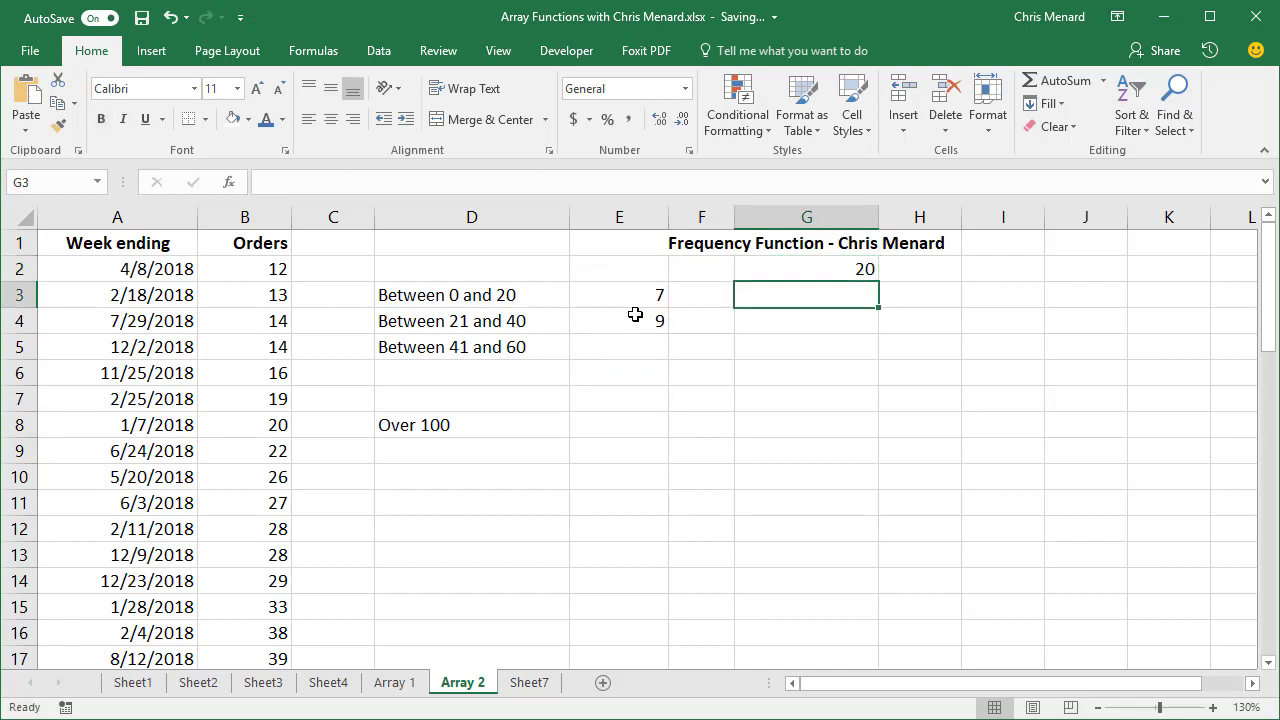
text(40)
key(Return)
text(60)
key(Return)
text(80)
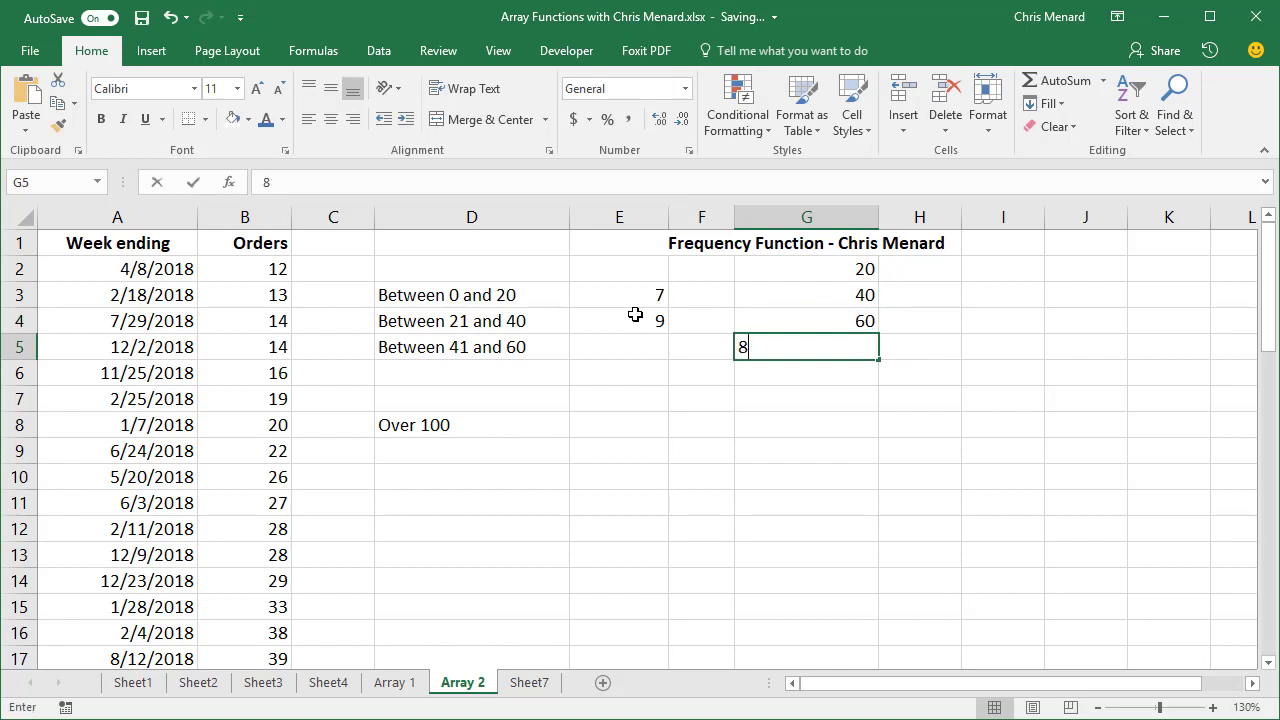
key(Return)
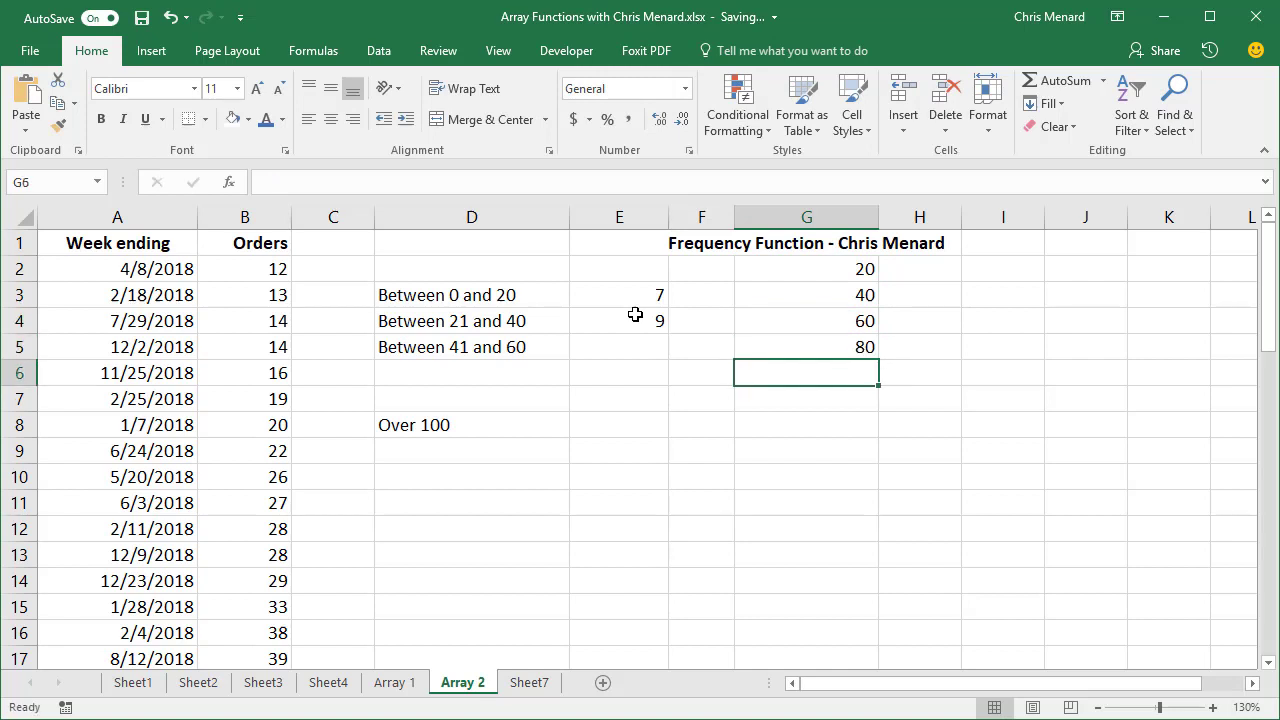
text(100)
key(Return)
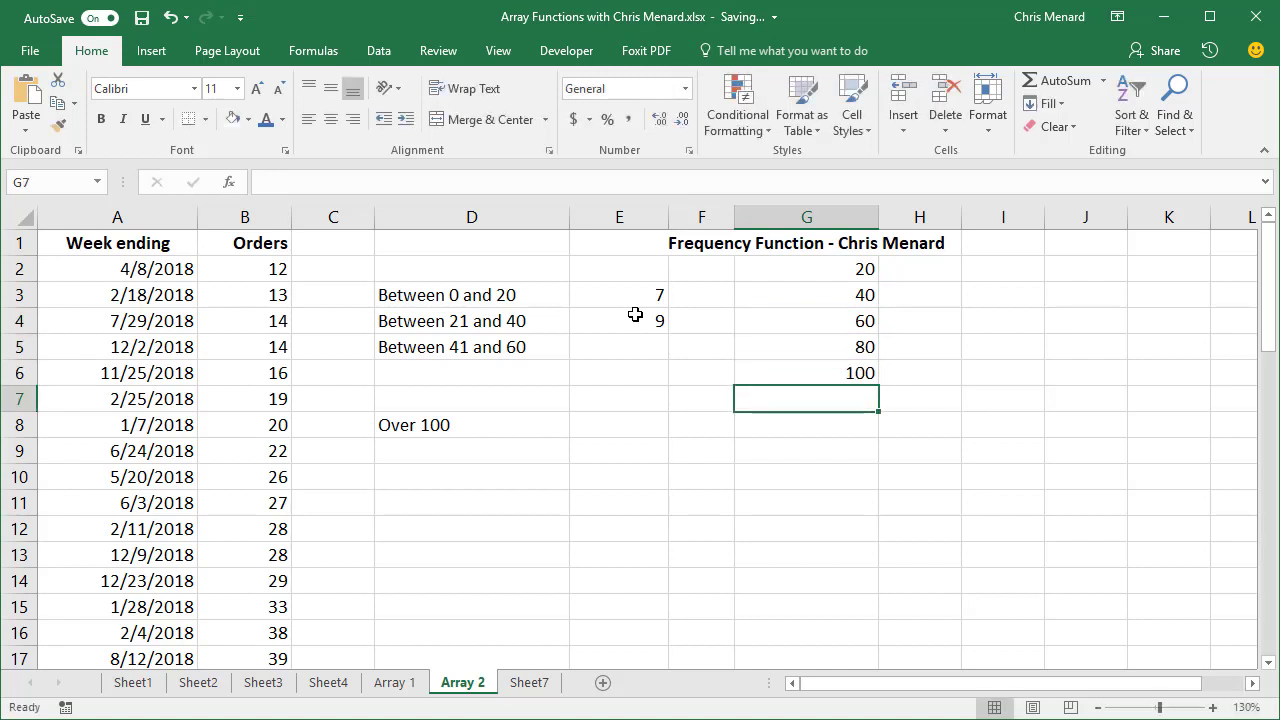
click(795, 278)
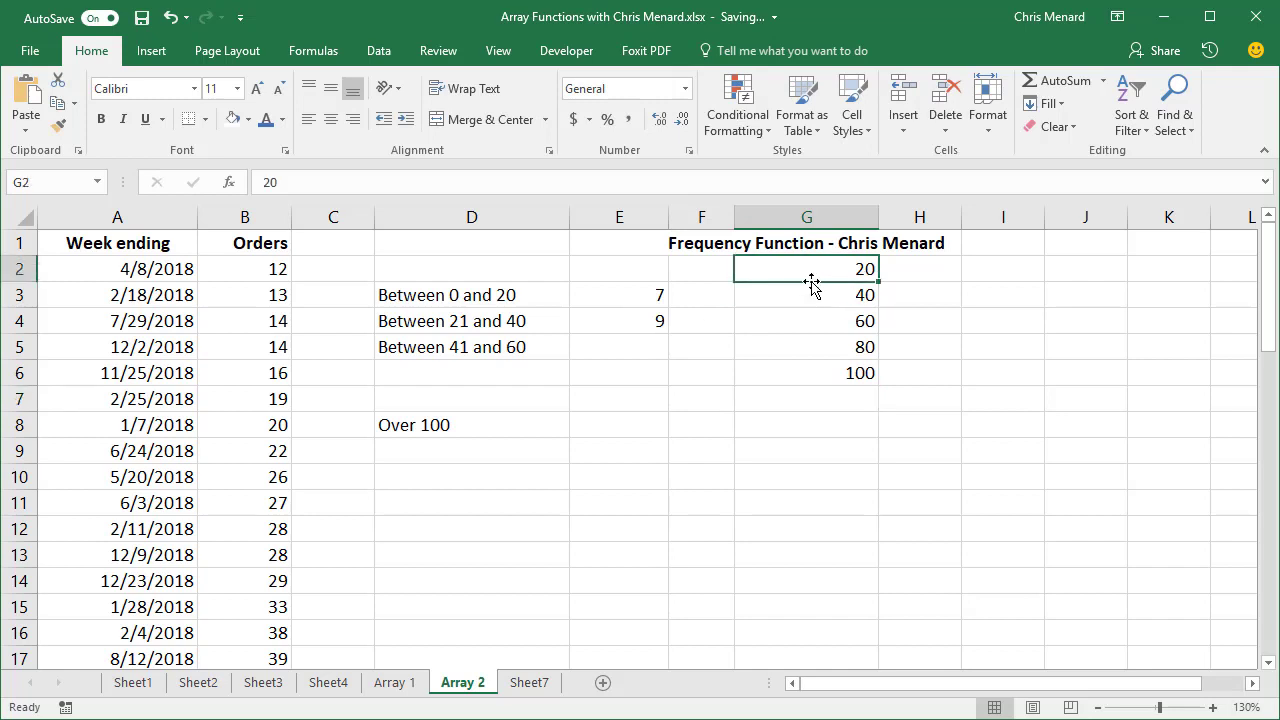
click(823, 297)
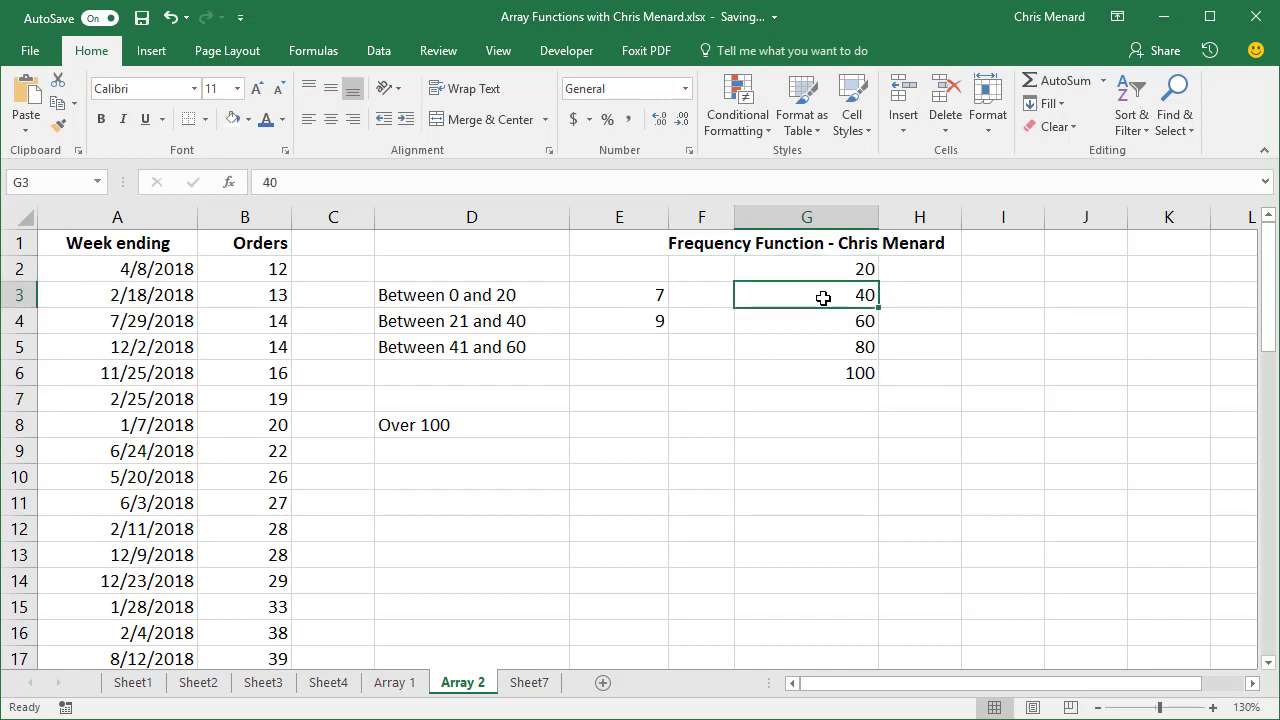
click(833, 325)
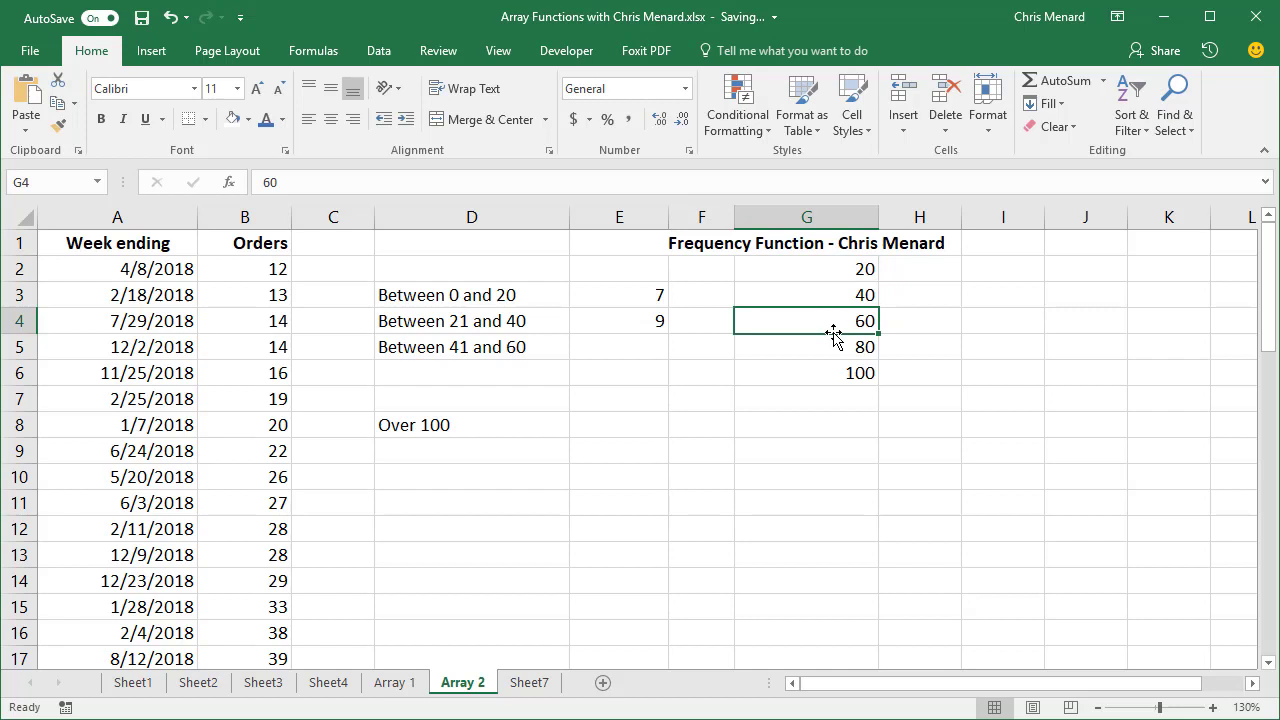
Enter a FREQUENCY array formula across H2:H7 with data array $B$2:$B$53 and bins array G2:G7
drag(915, 273, 917, 404)
drag(931, 280, 926, 394)
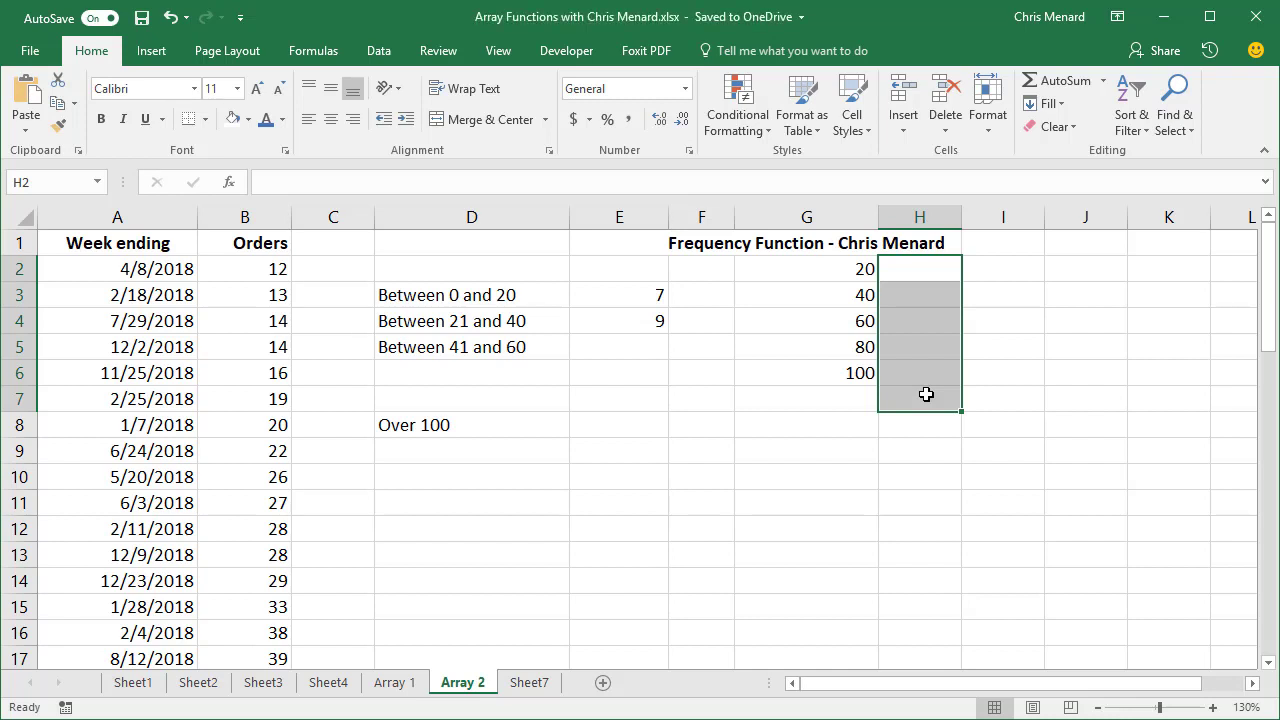
text(=fre)
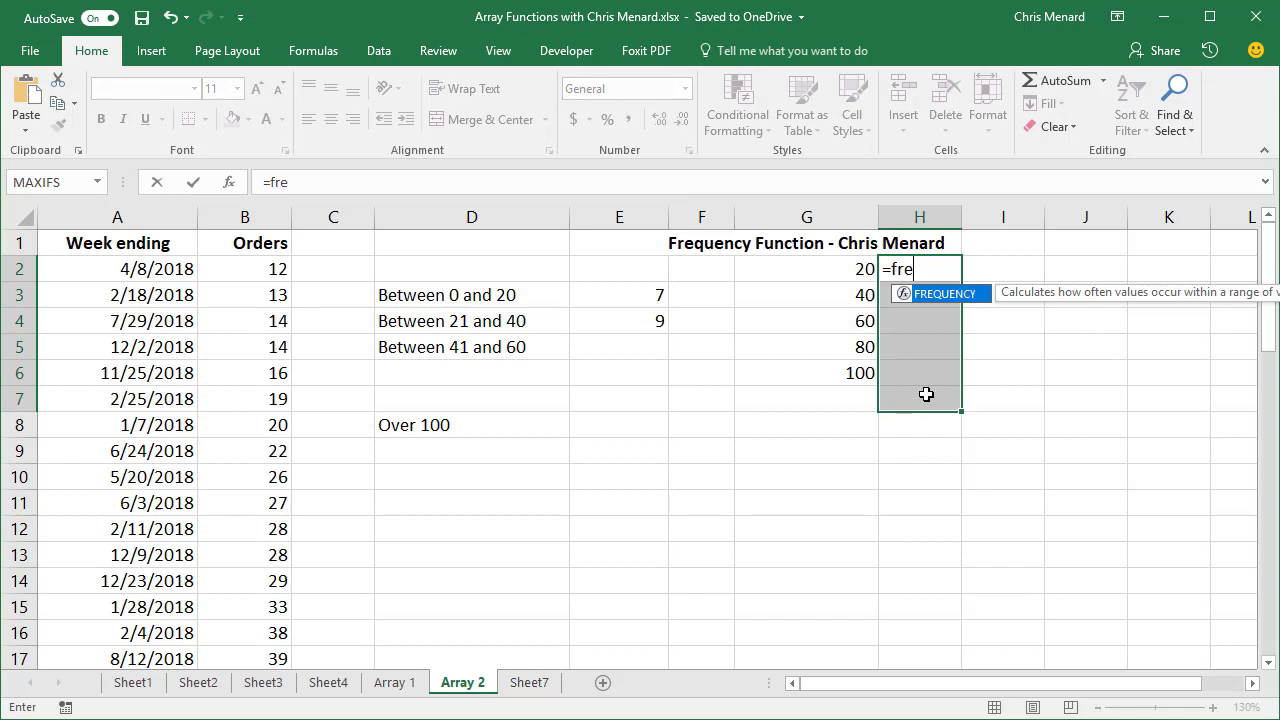
key(Tab)
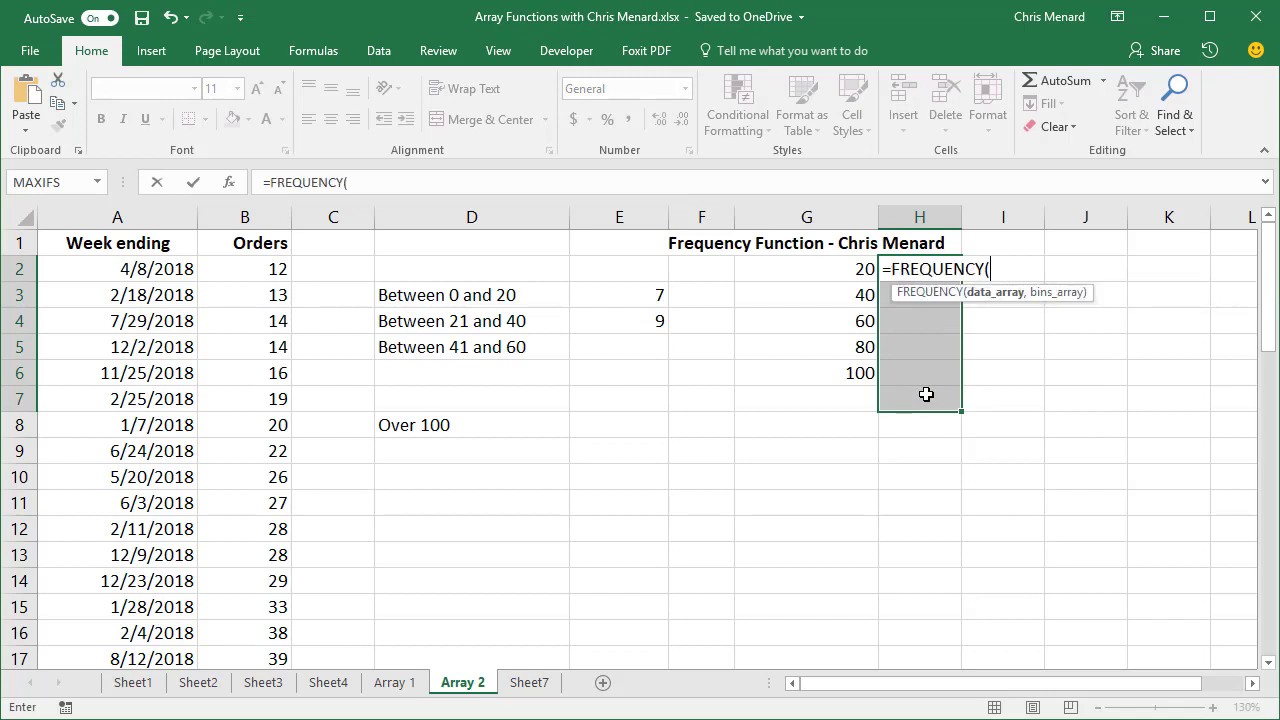
text(b2)
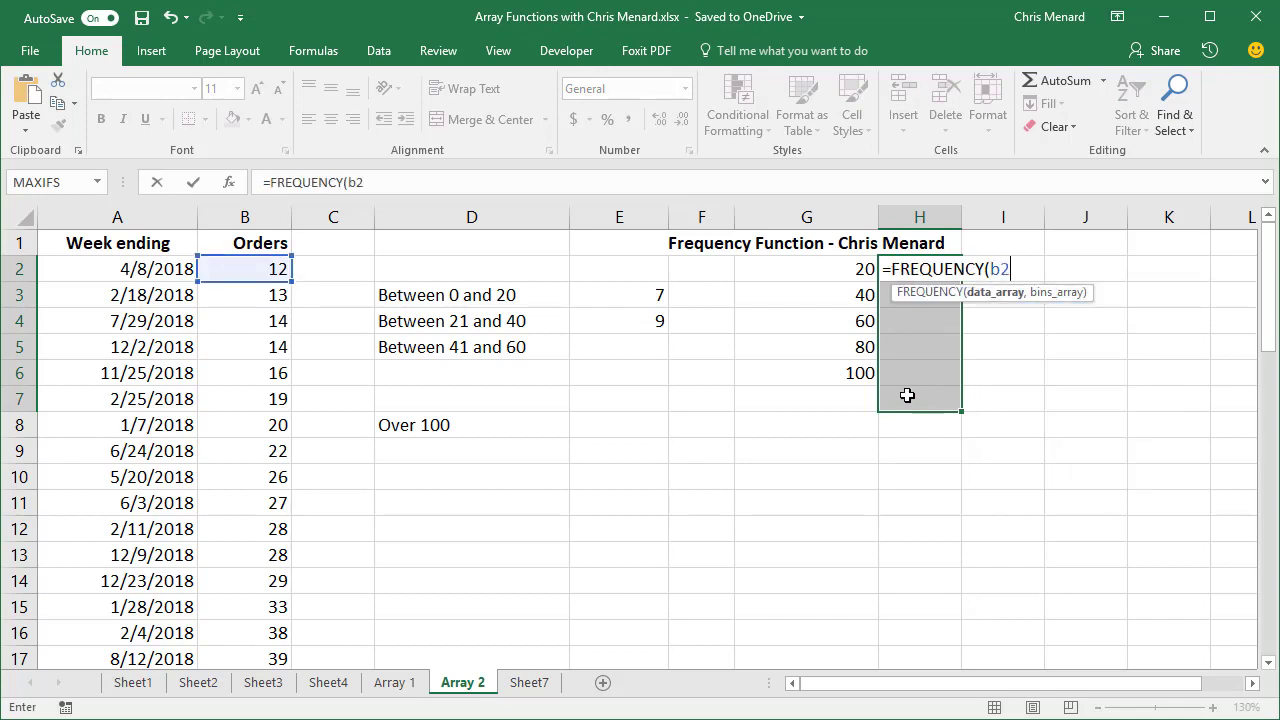
text(.b53)
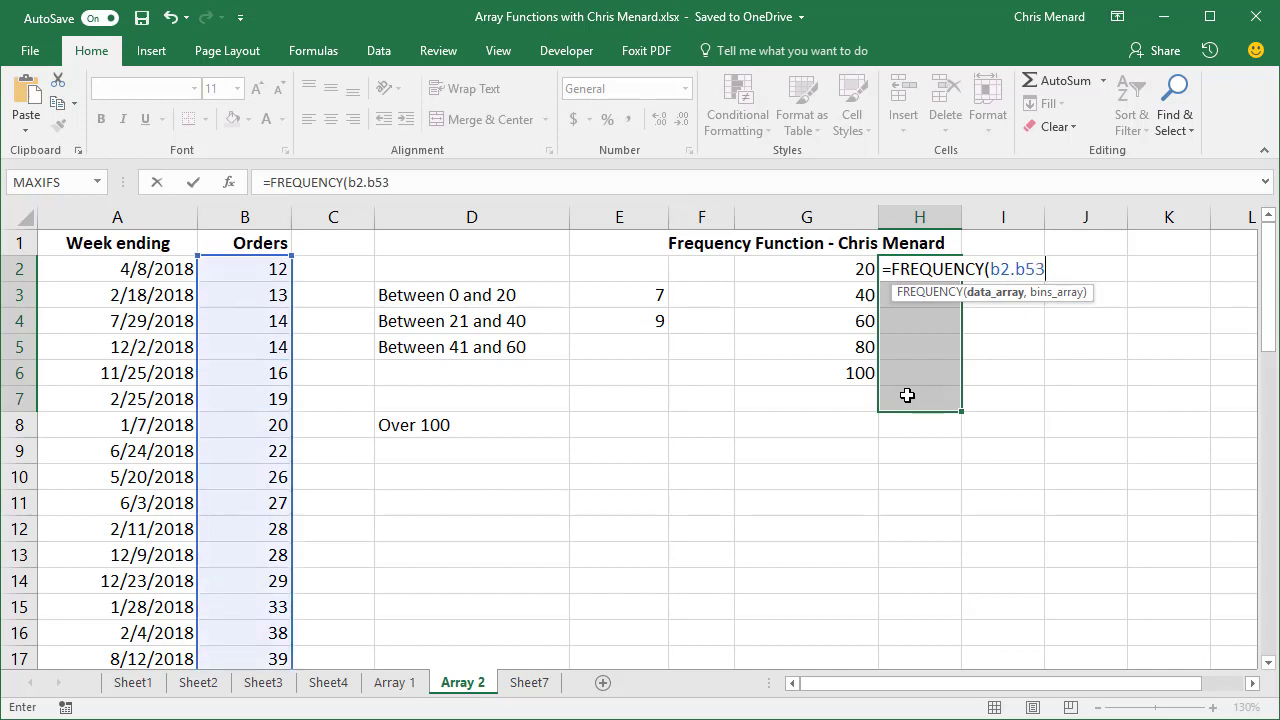
key(F4)
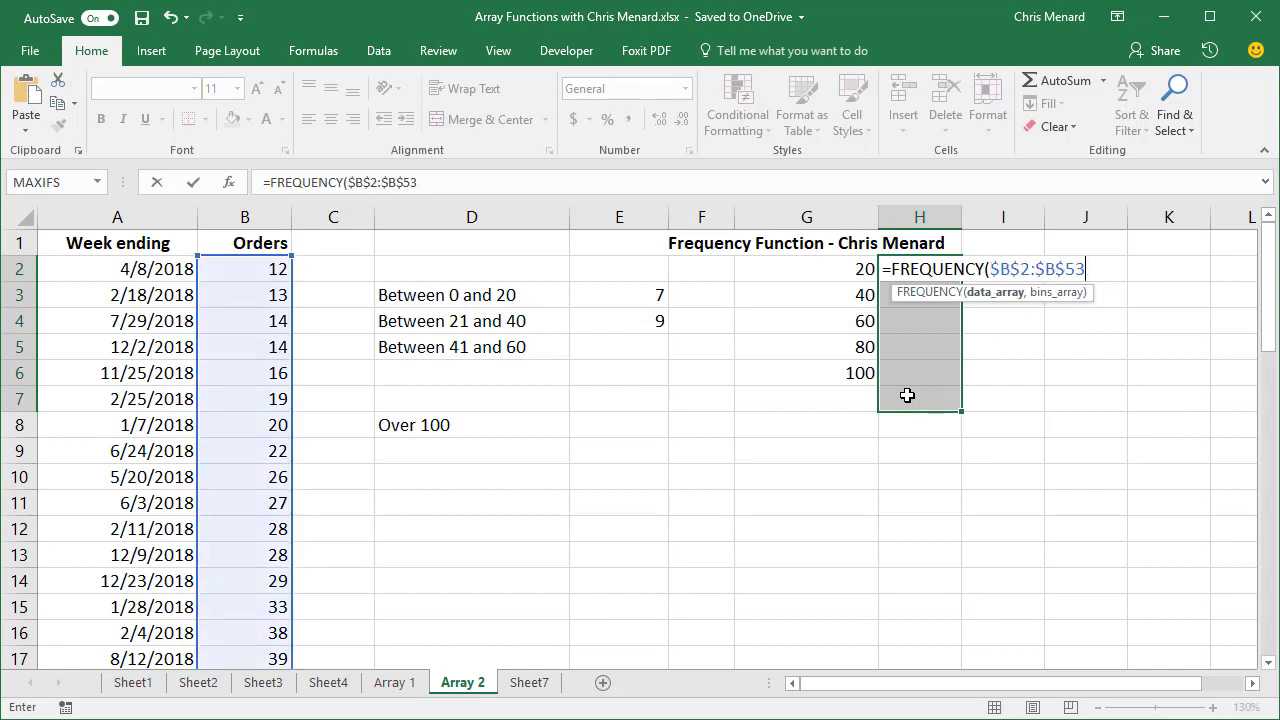
text(,)
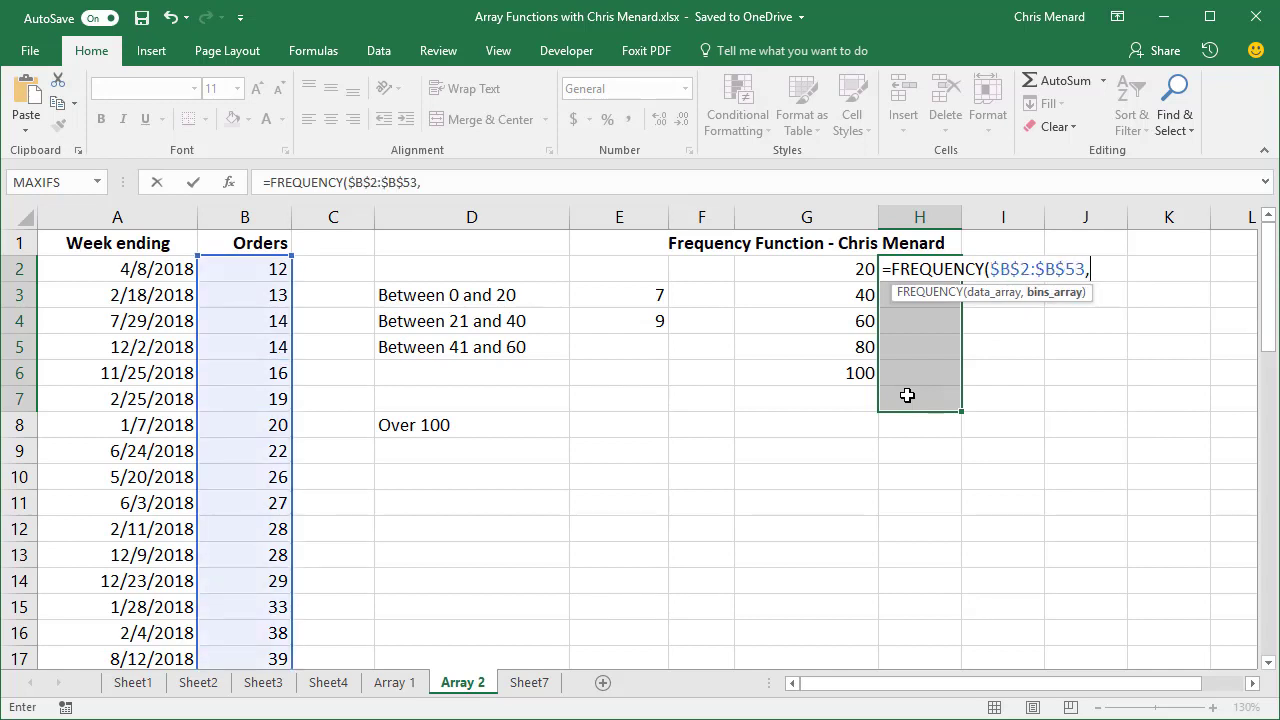
drag(824, 275, 844, 401)
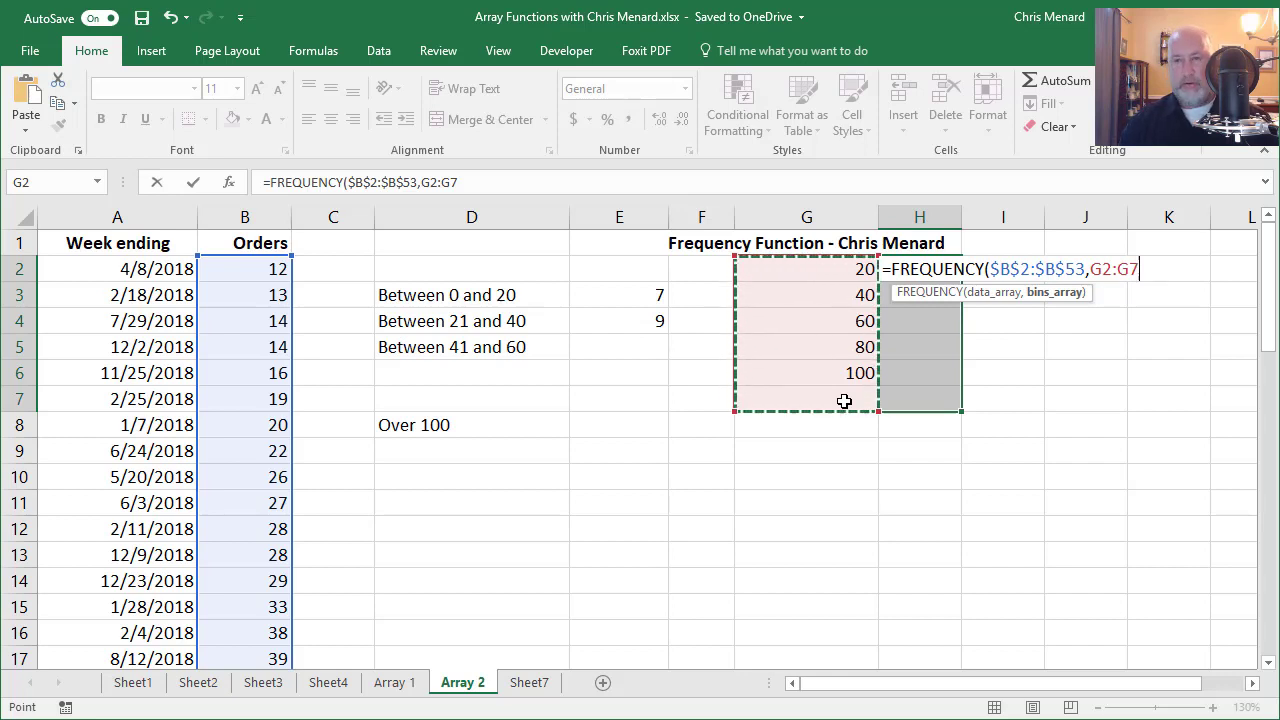
key(ctrl+shift+Return)
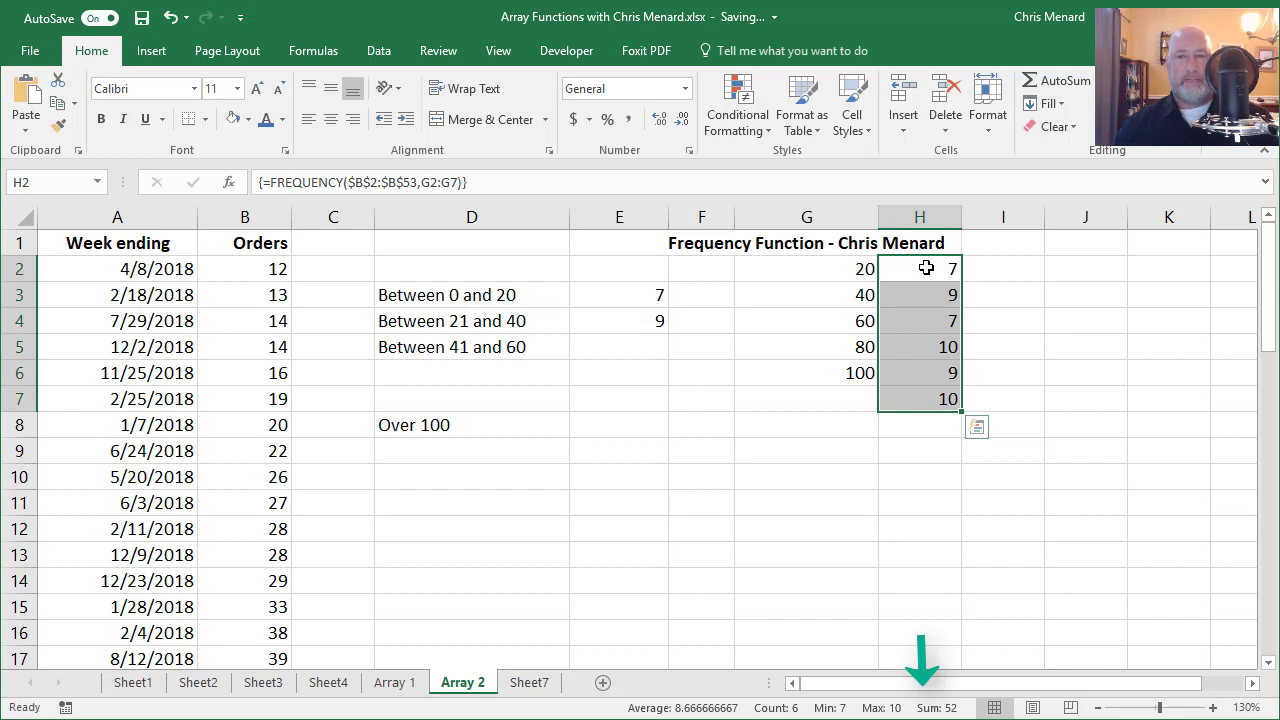
Compare the FREQUENCY results in H2:H7 with the COUNTIFS formula in E4, and return to the Array 1 sheet
click(852, 400)
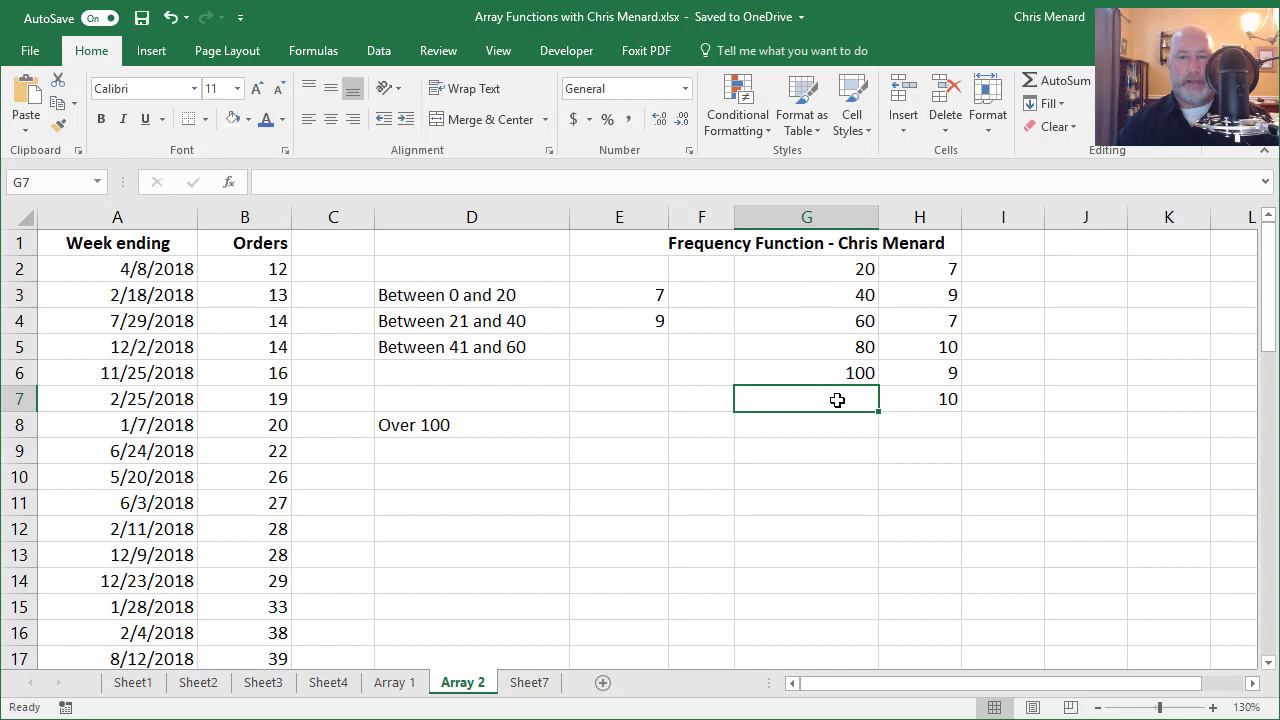
click(919, 398)
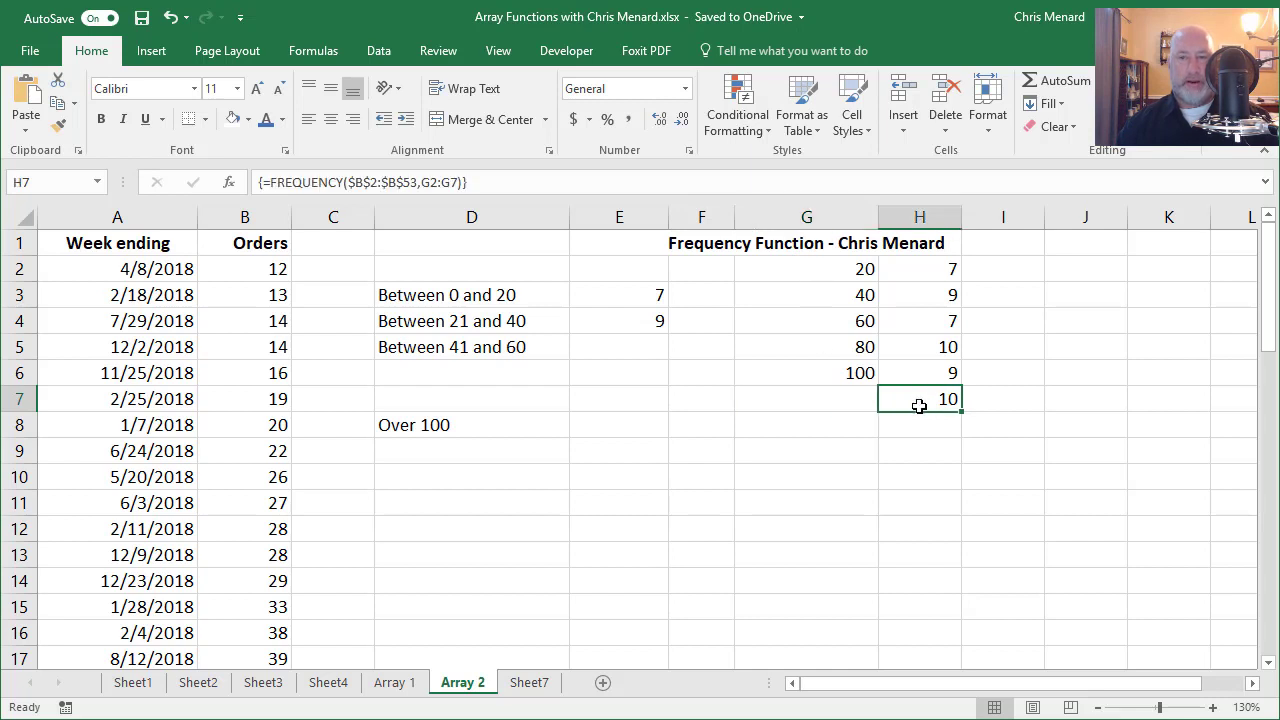
click(926, 377)
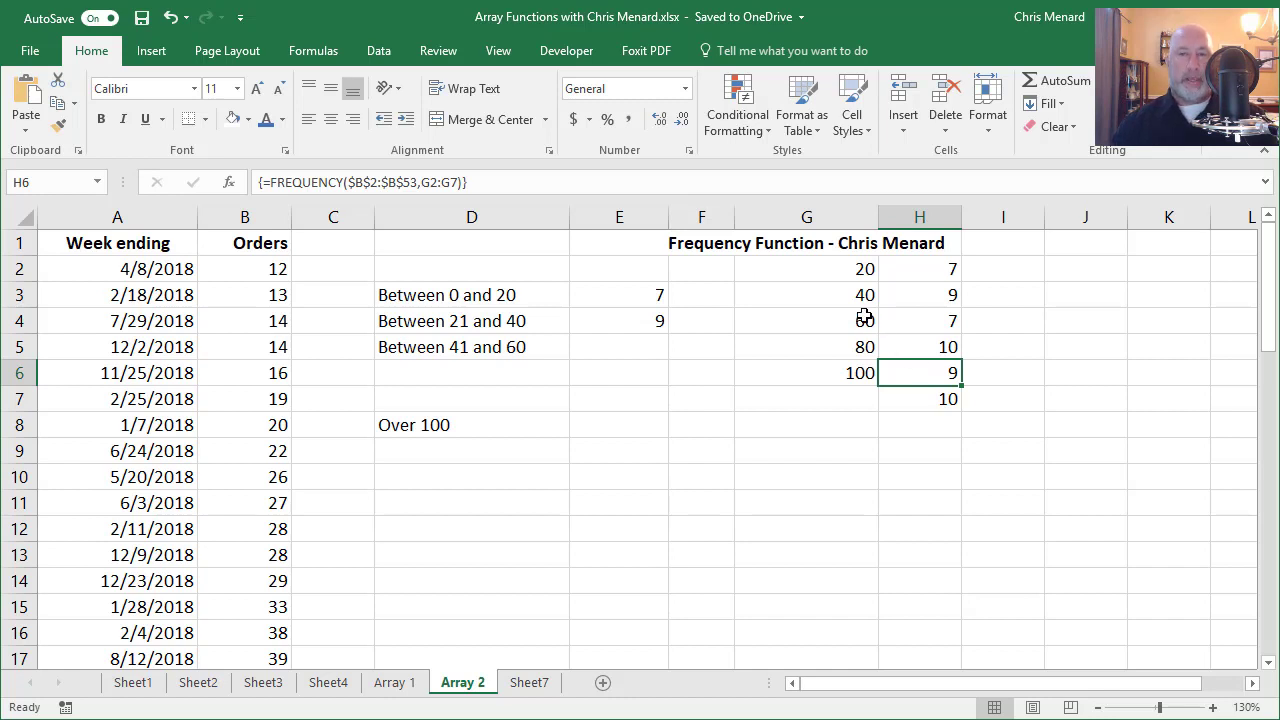
drag(908, 277, 932, 395)
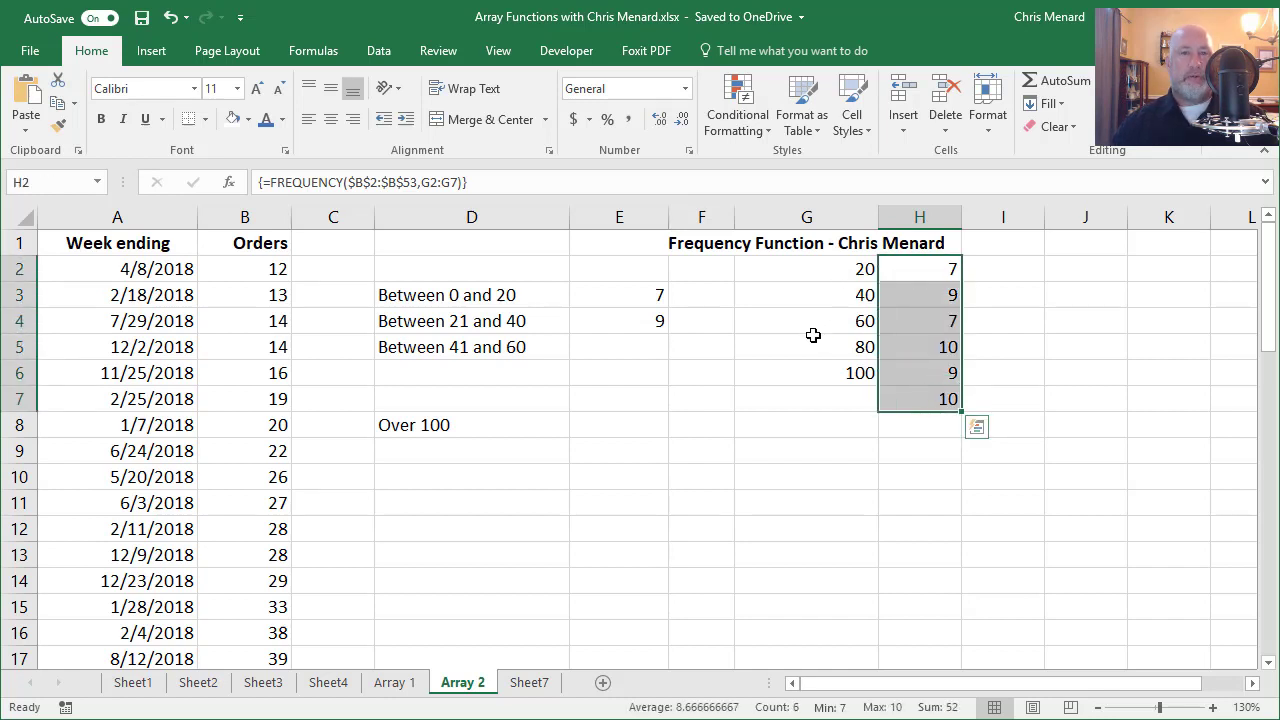
click(612, 326)
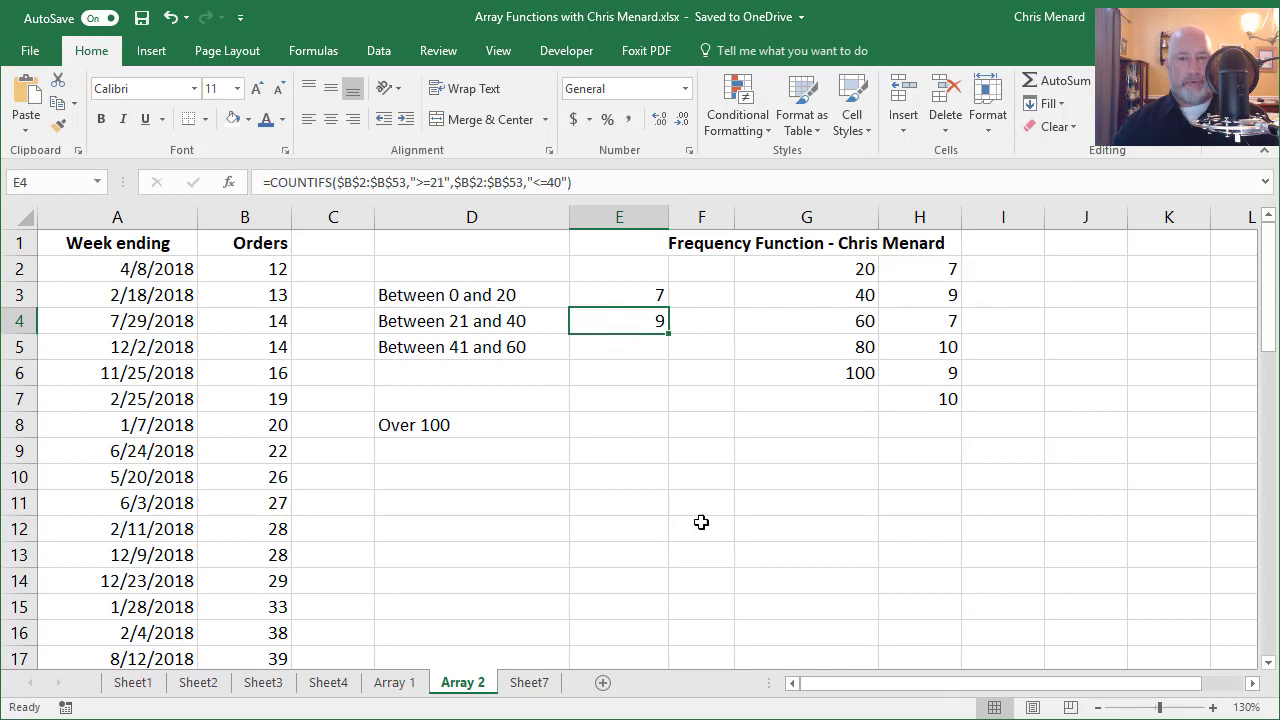
click(406, 684)
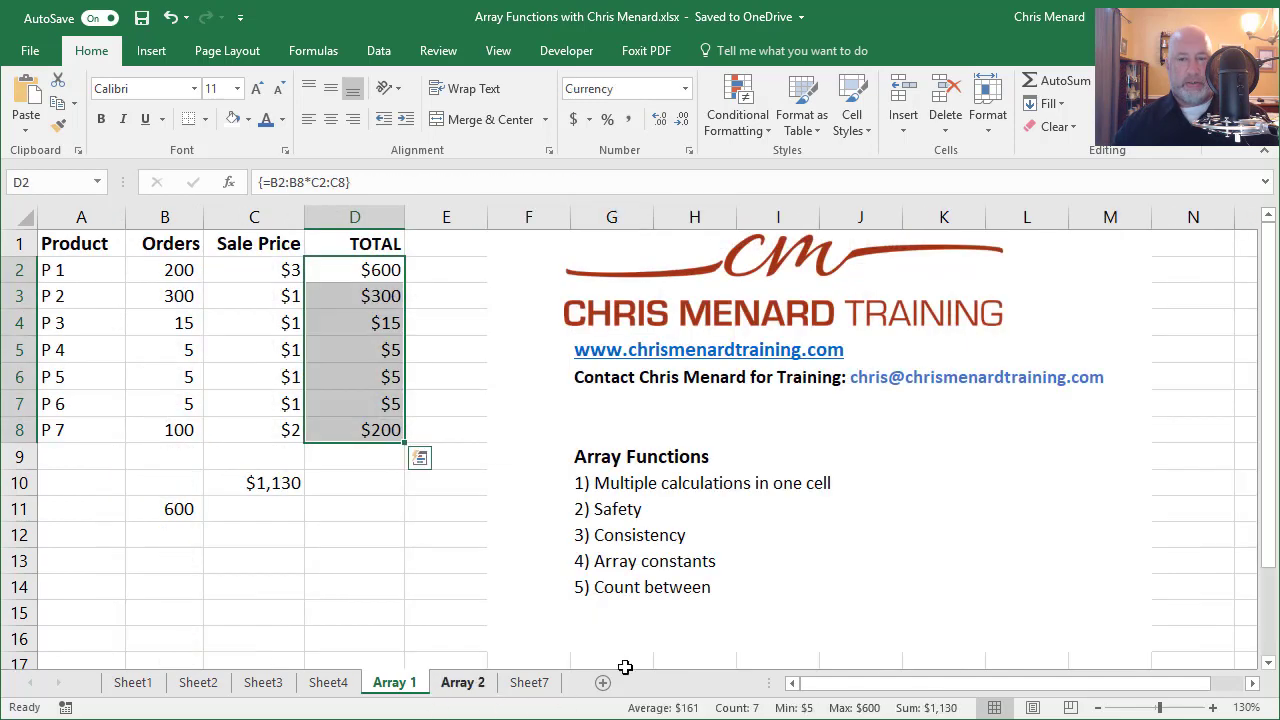